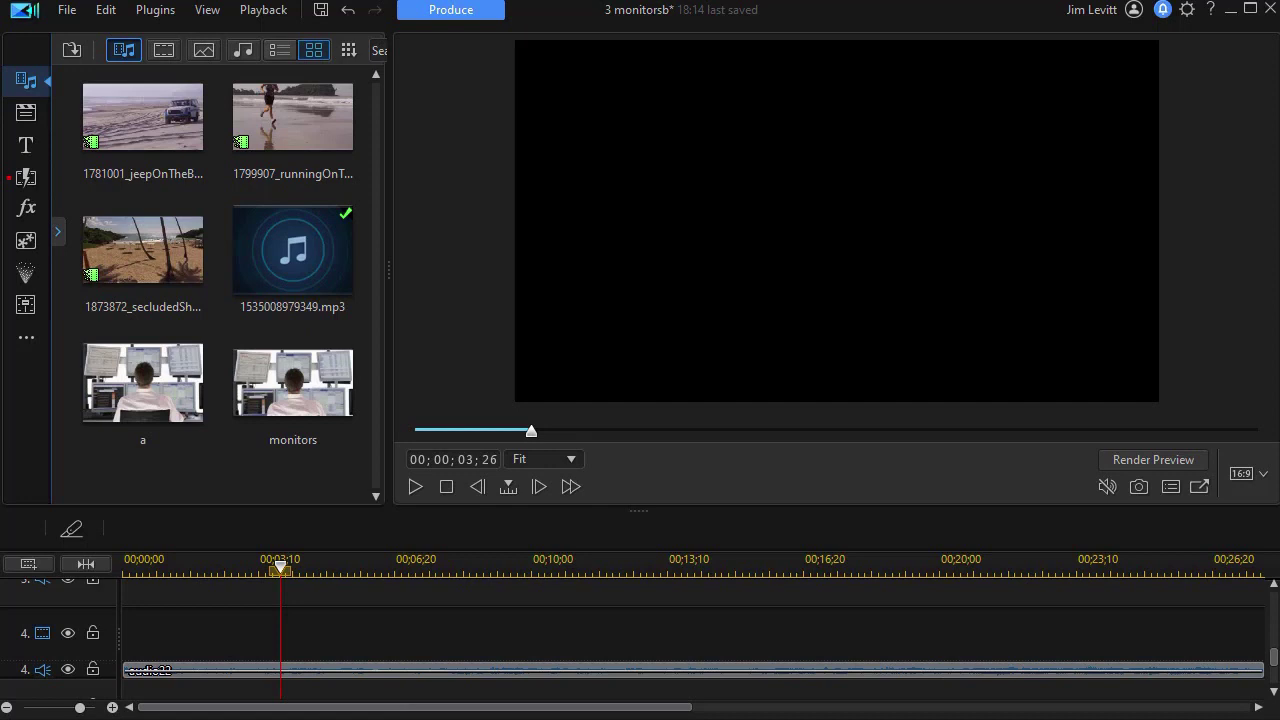
Show the monitors photo from the '3 monitorsb' media library in the preview window
click(287, 390)
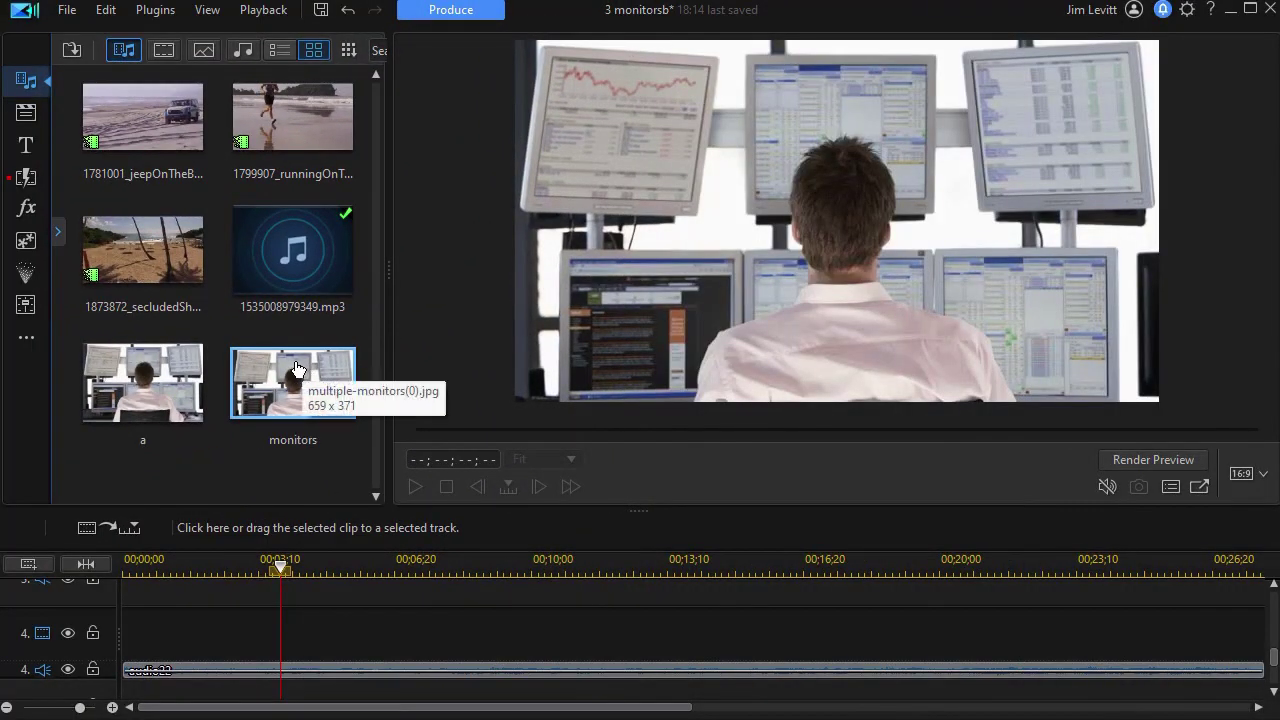
Place the monitors photo on video track 4 starting at 00;00;00
drag(300, 373, 140, 655)
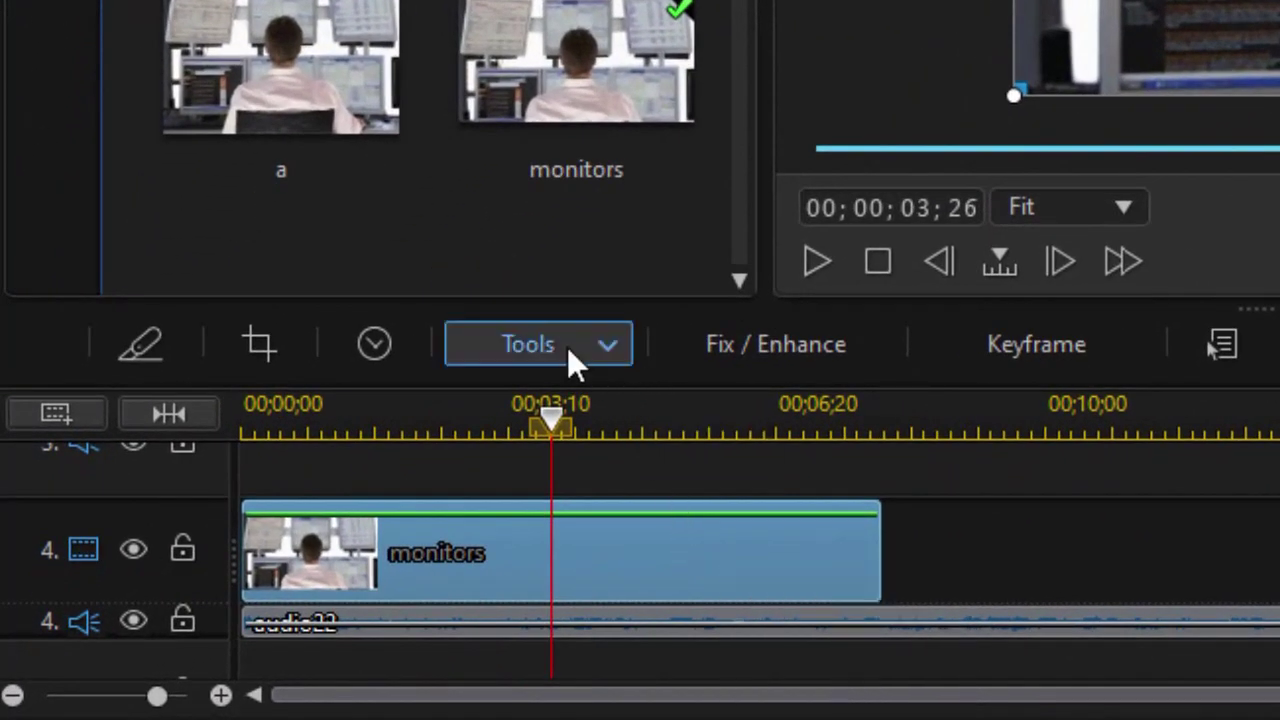
Open the monitors clip in Mask Designer and zoom the preview to about 183%
click(565, 340)
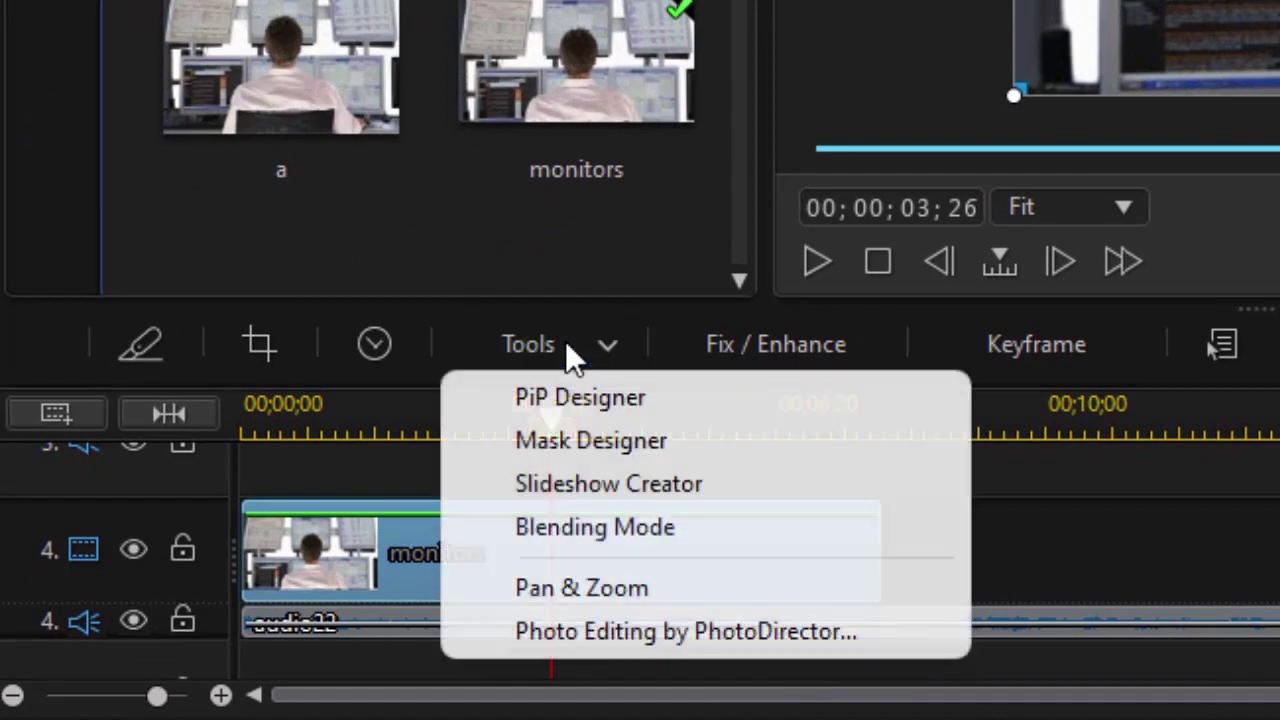
click(603, 439)
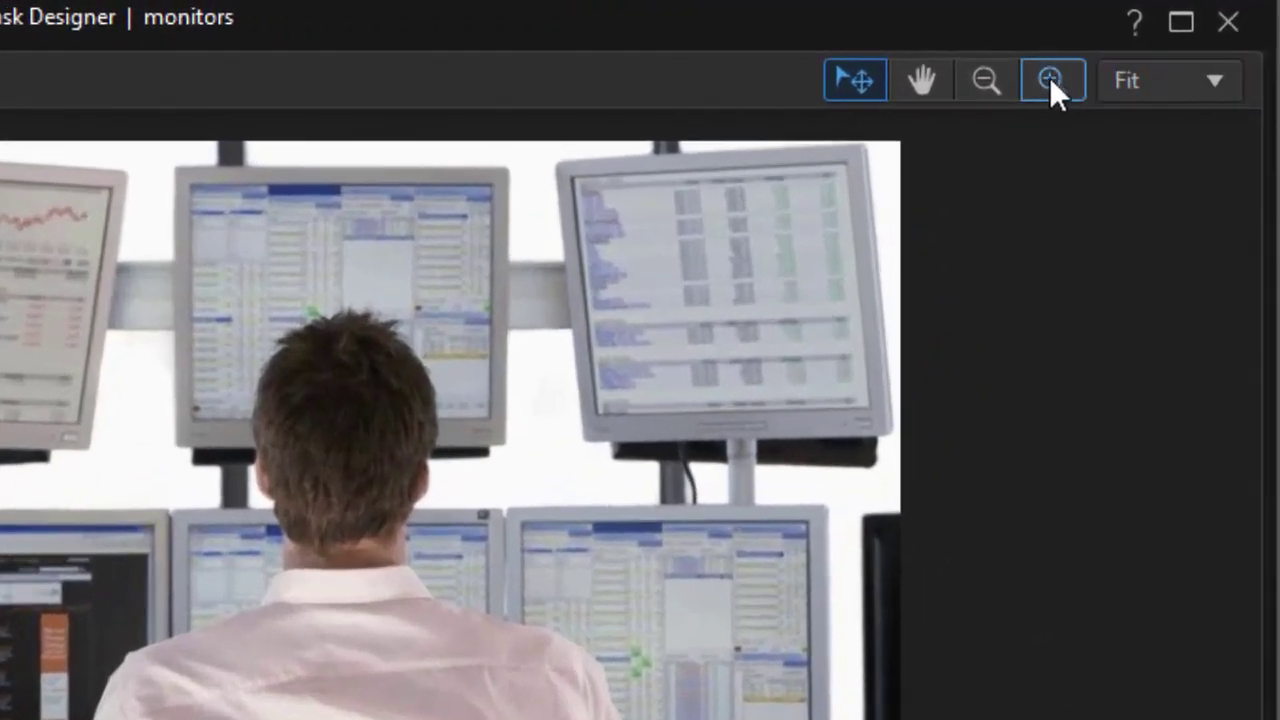
click(1055, 84)
click(1055, 84)
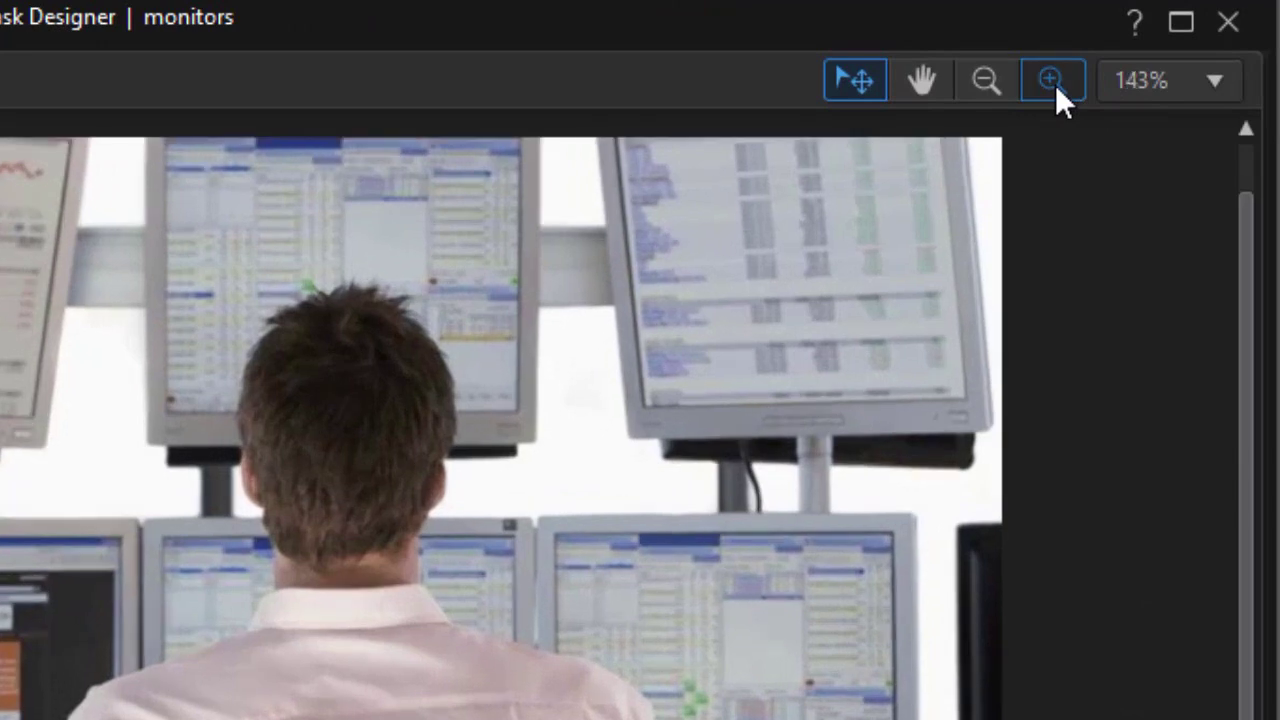
click(1055, 84)
click(1055, 84)
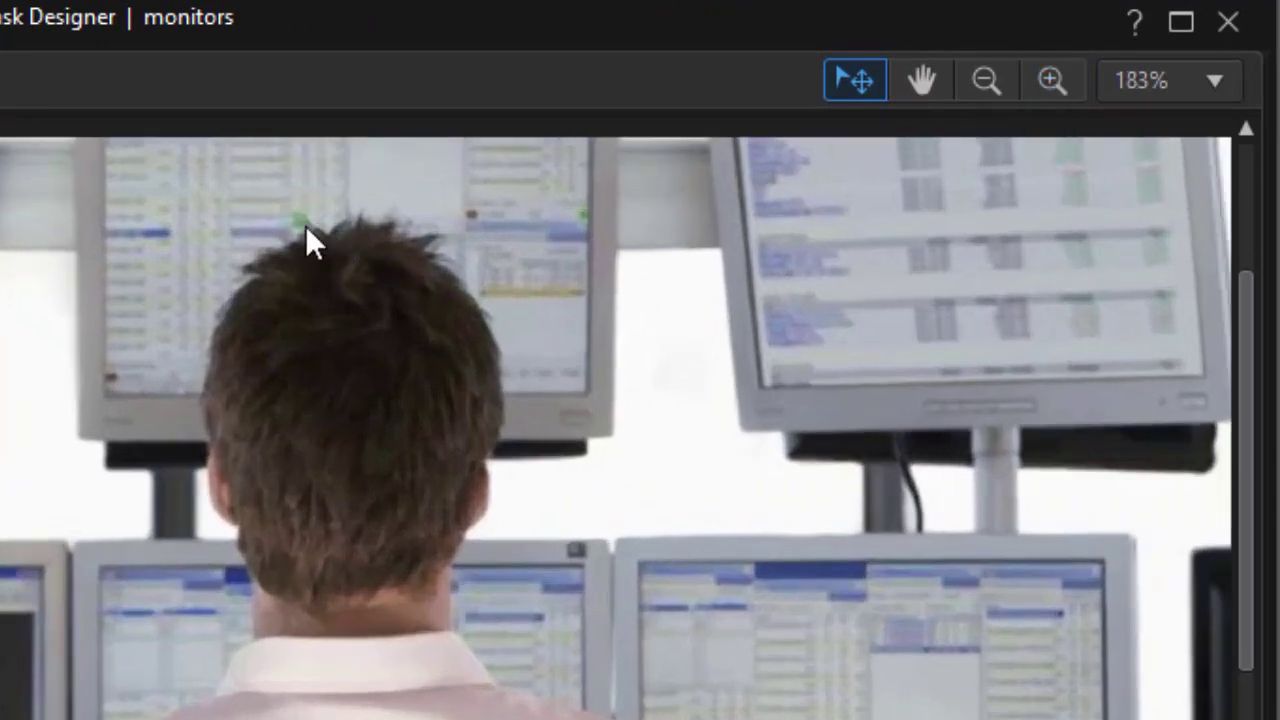
drag(1247, 423, 1230, 205)
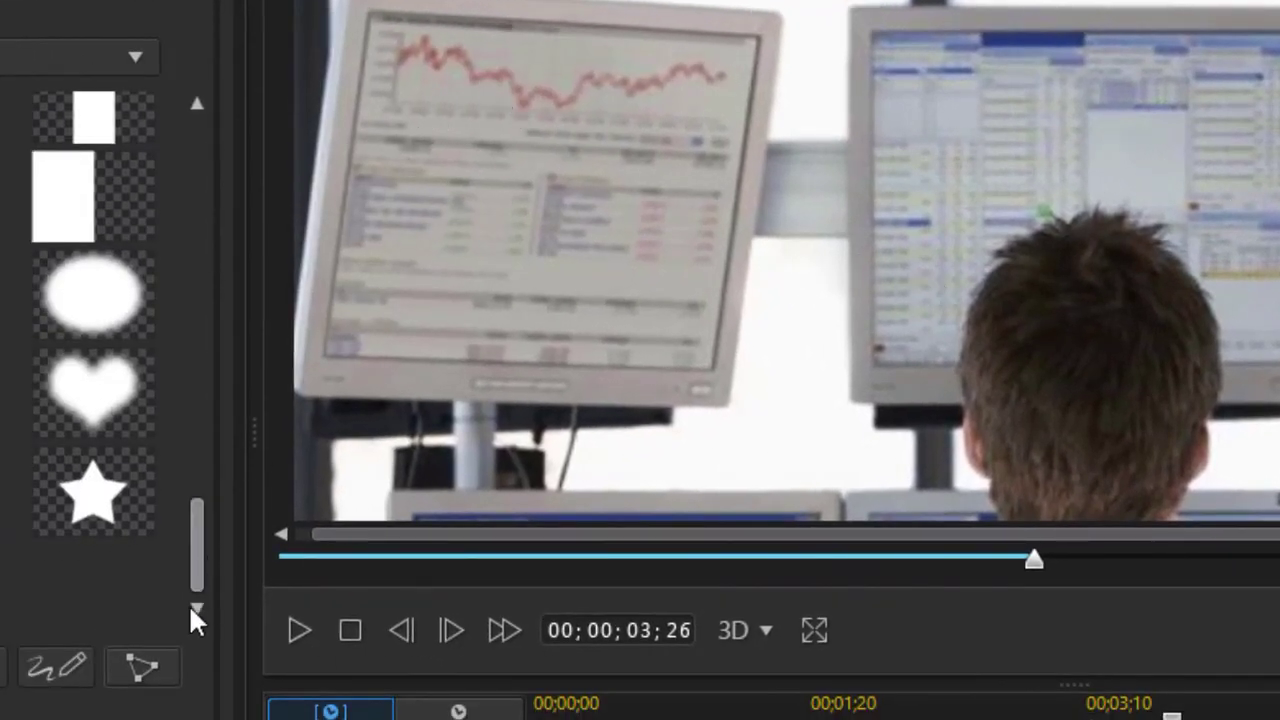
Trace the left monitor's screen as polygon Mask1, with feather radius 1 and inverted
click(158, 676)
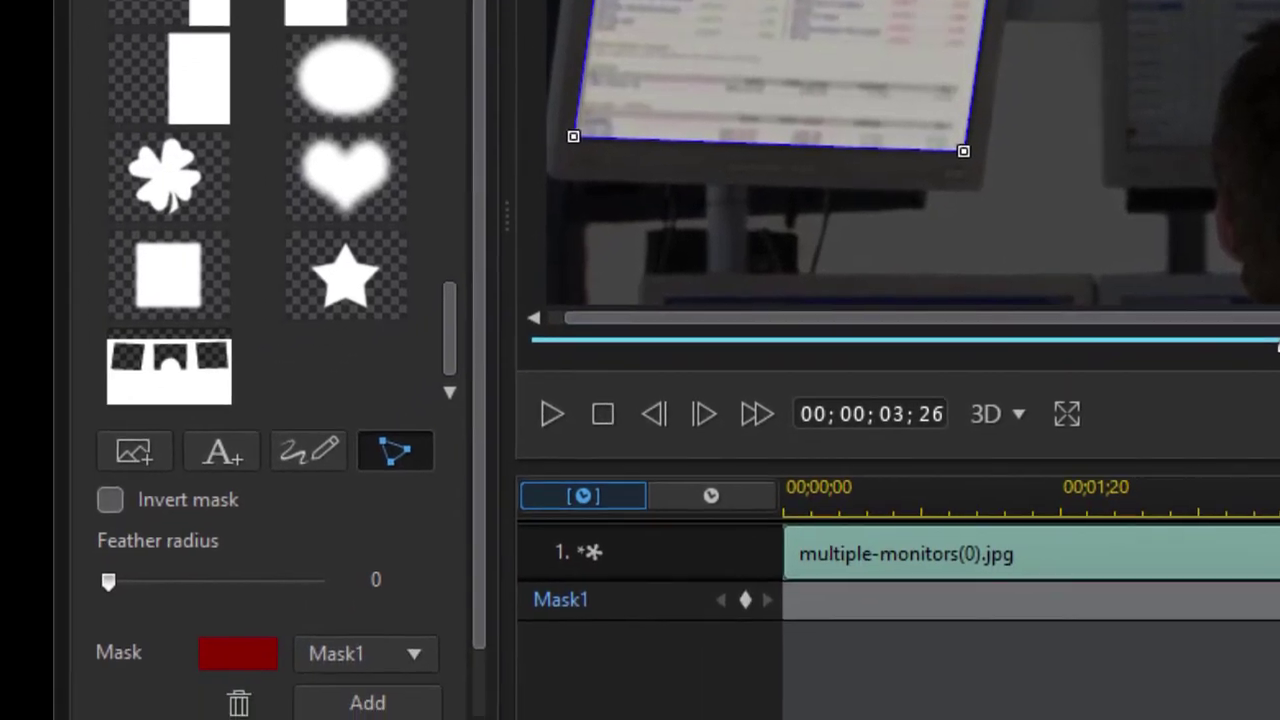
double_click(380, 580)
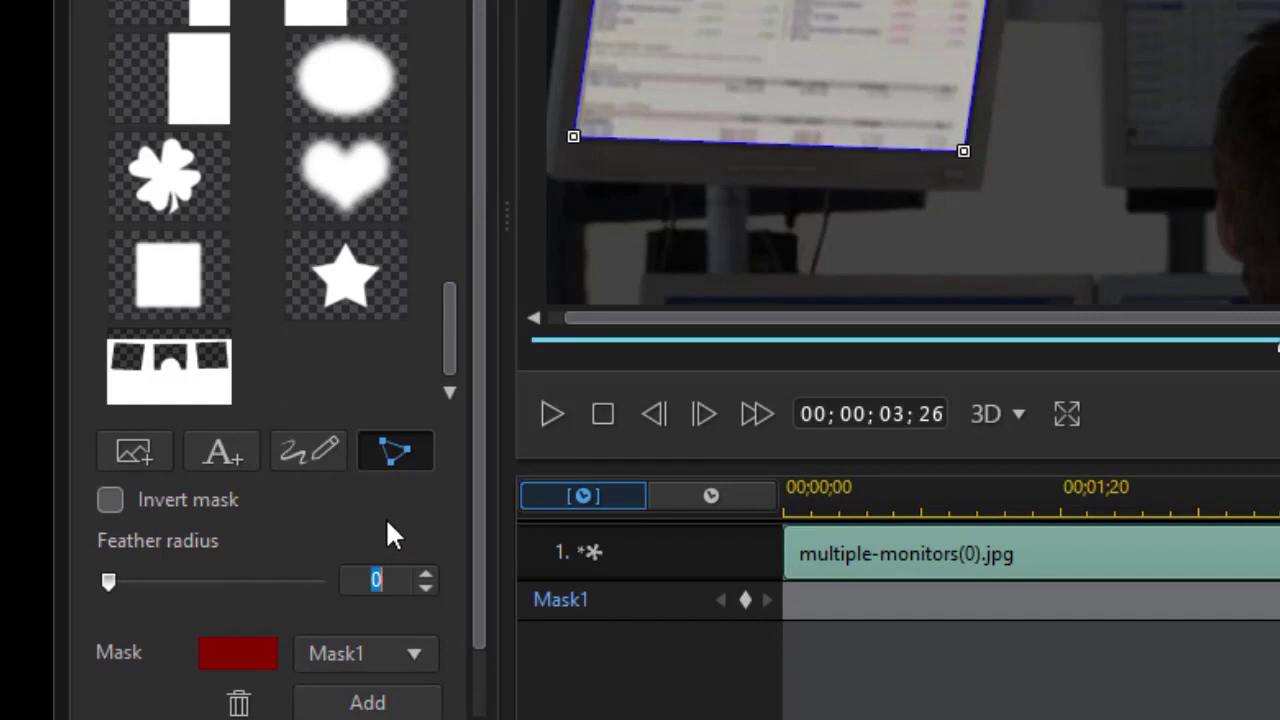
text(1)
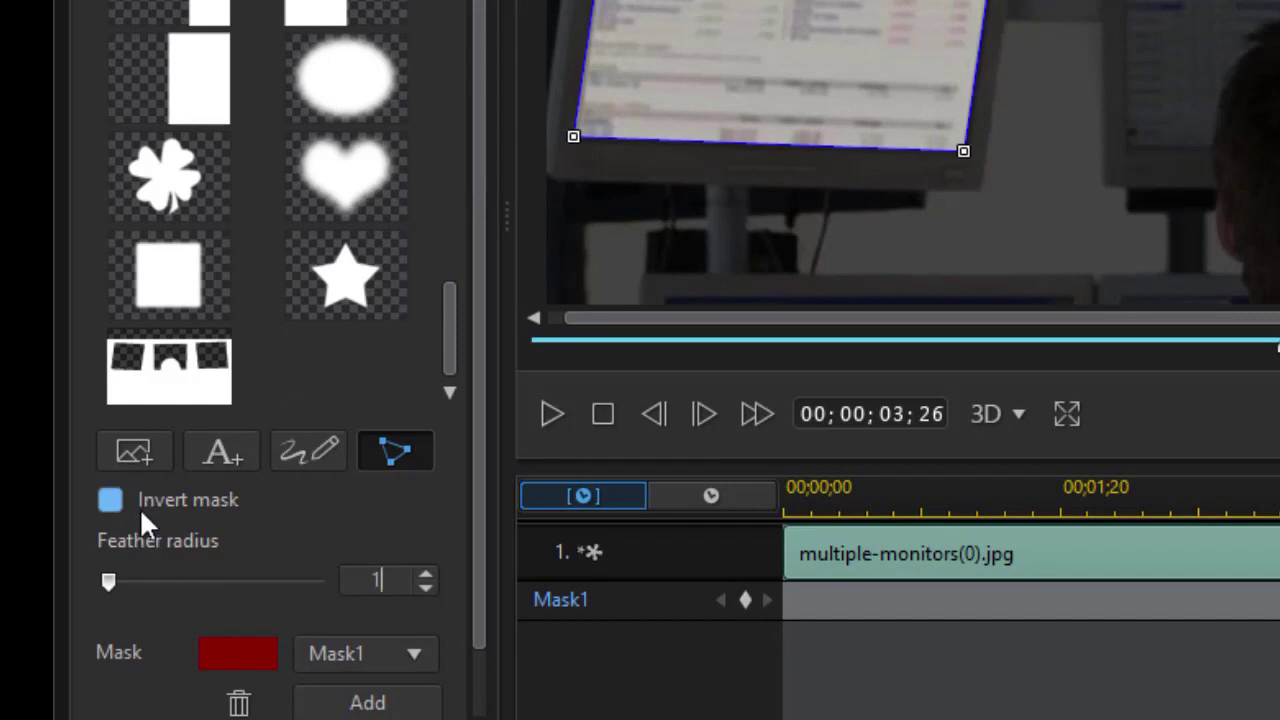
click(110, 500)
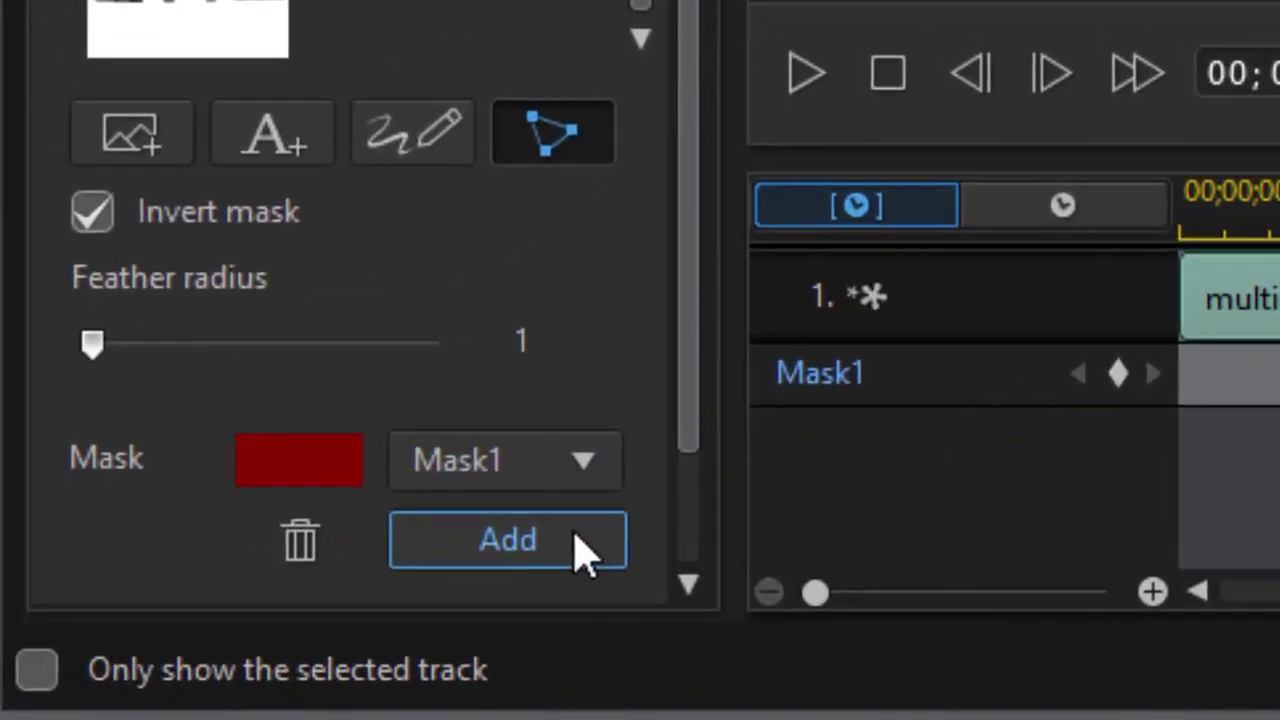
click(583, 547)
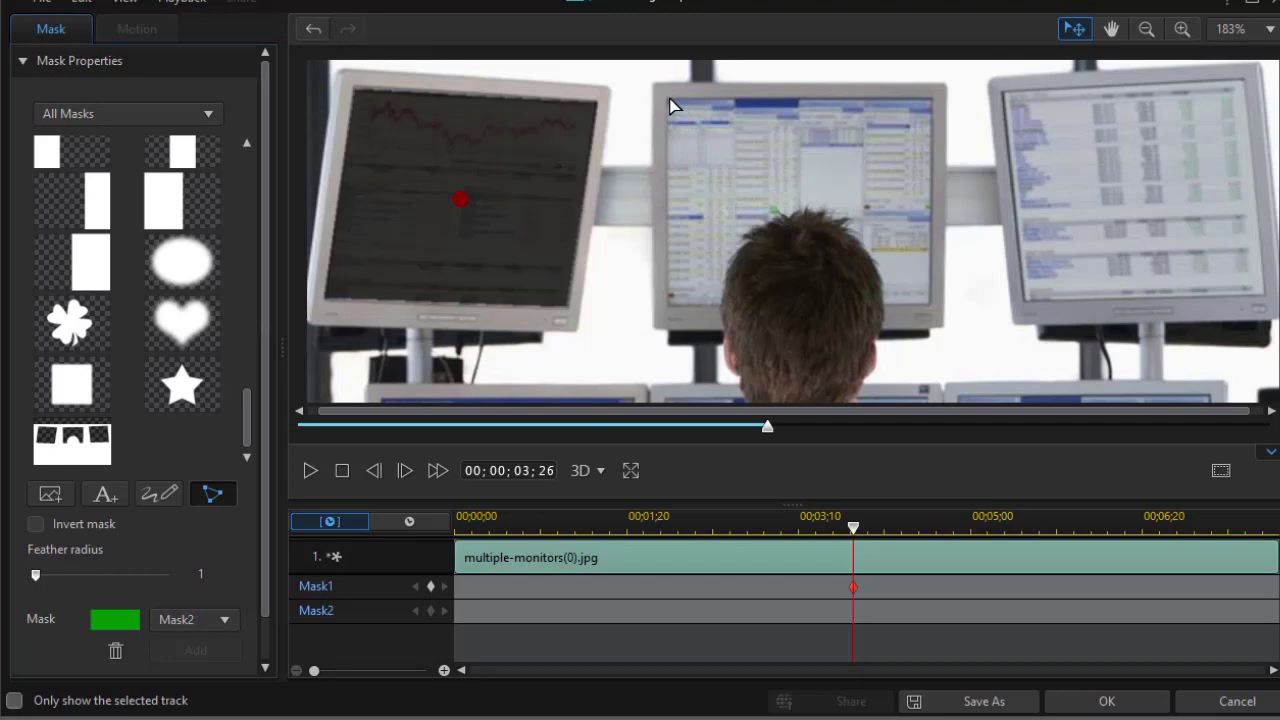
Mark the centre screen's top corners and right edge, then trace up the right of the man's hair
click(667, 98)
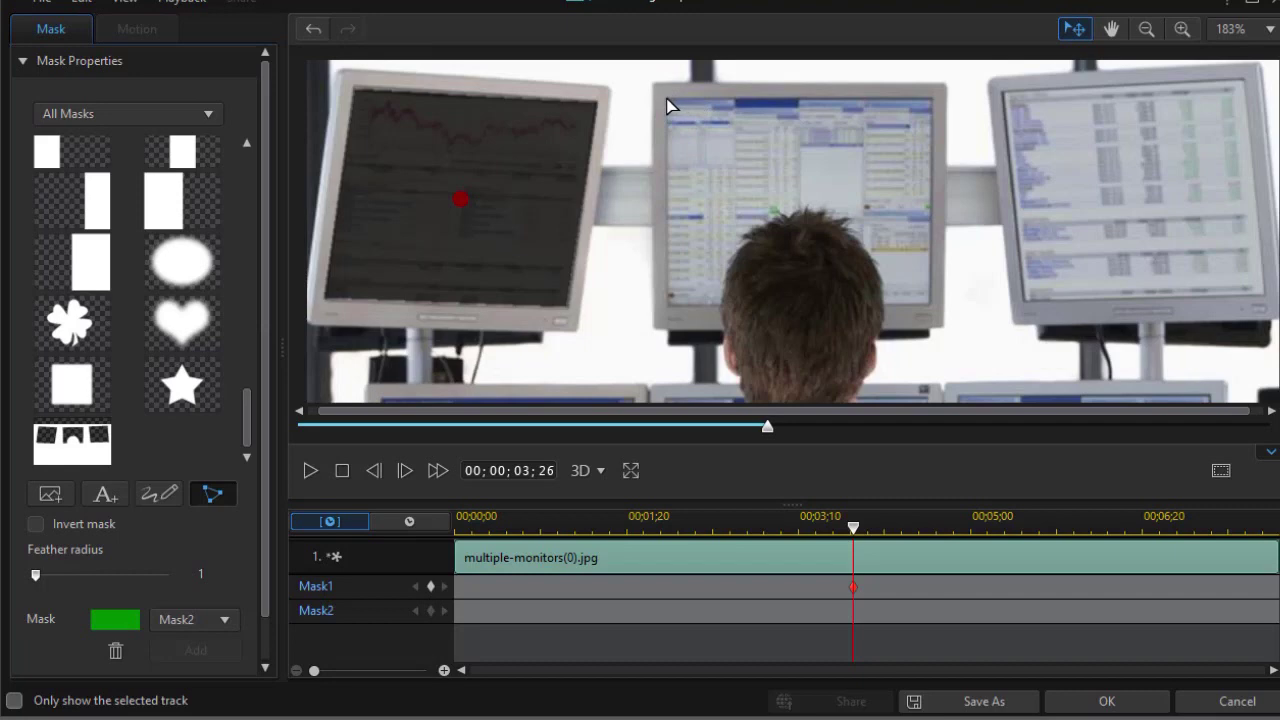
click(929, 99)
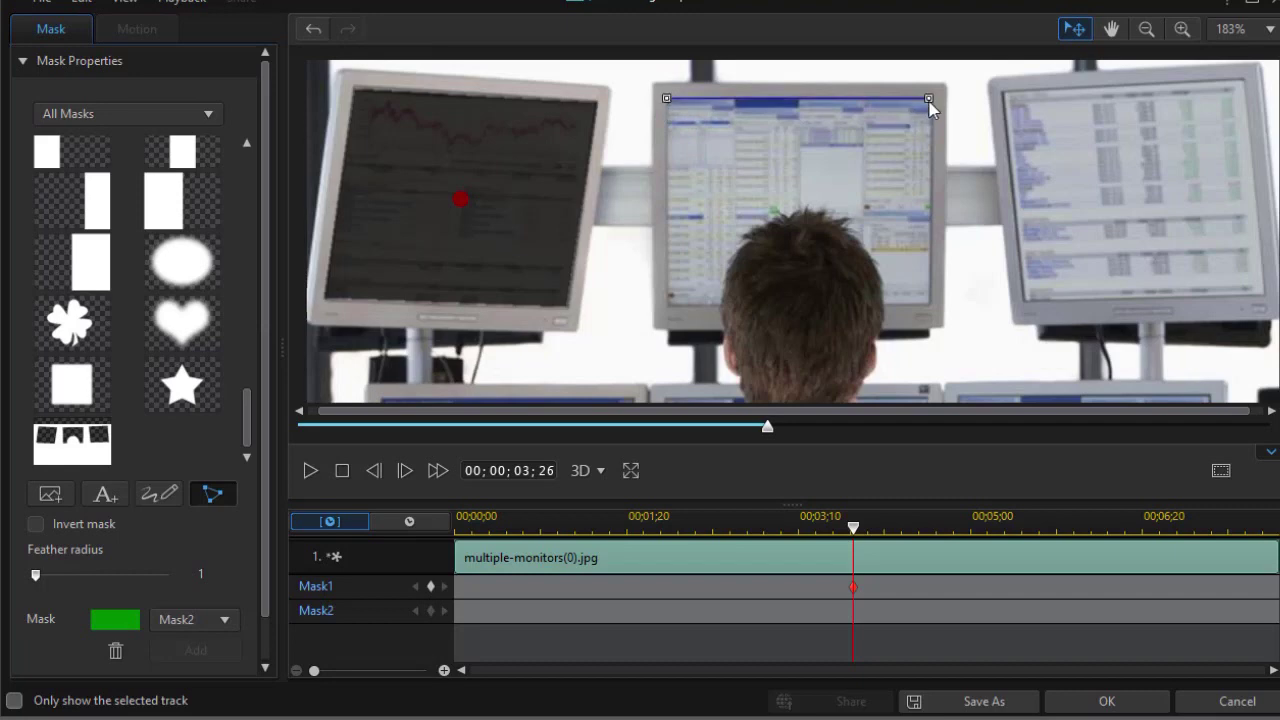
click(929, 300)
click(880, 276)
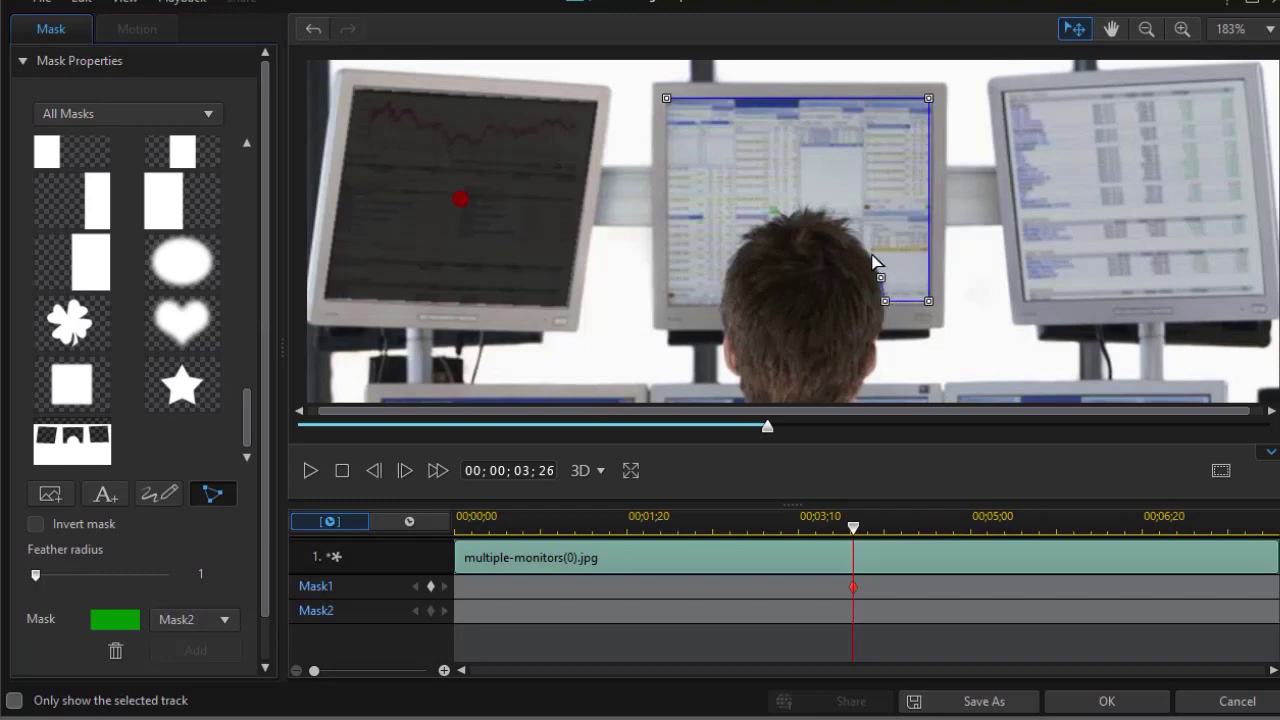
click(870, 254)
click(854, 233)
click(835, 218)
click(815, 211)
Trace across and down the man's head, close the centre-screen outline, and invert Mask2
click(796, 213)
click(784, 217)
click(764, 220)
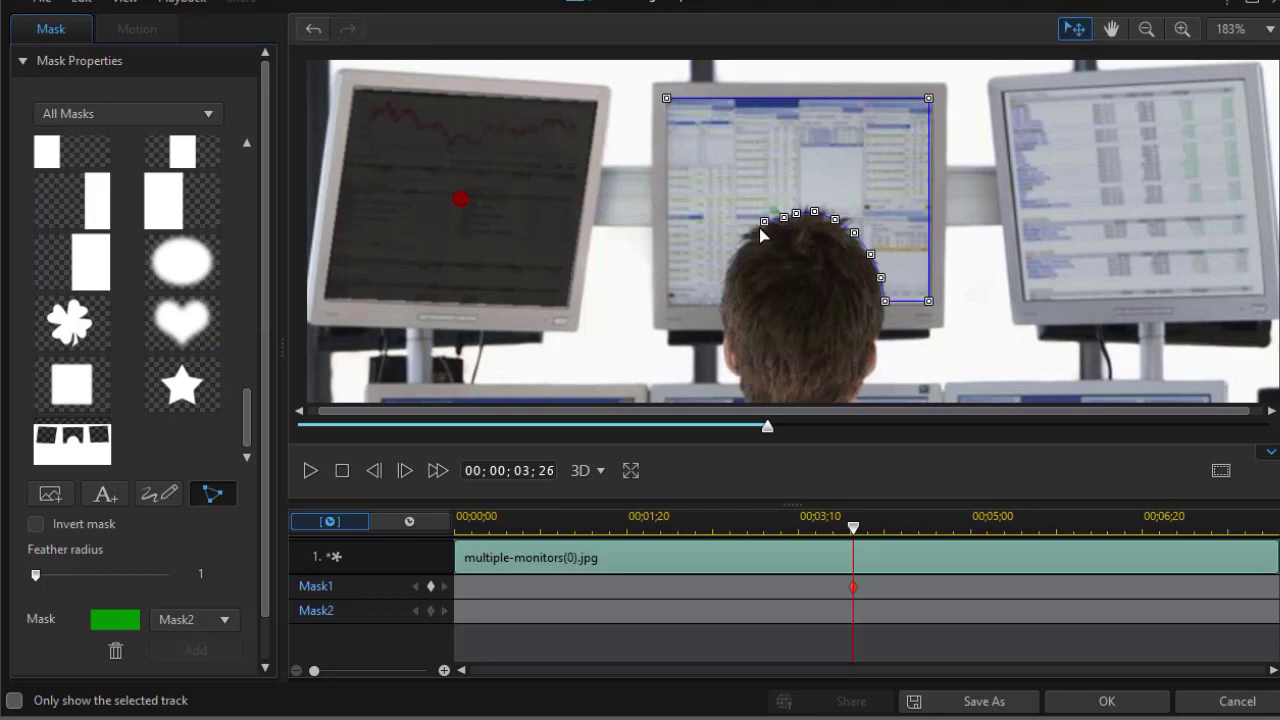
click(752, 230)
click(735, 256)
click(728, 265)
click(723, 283)
click(719, 304)
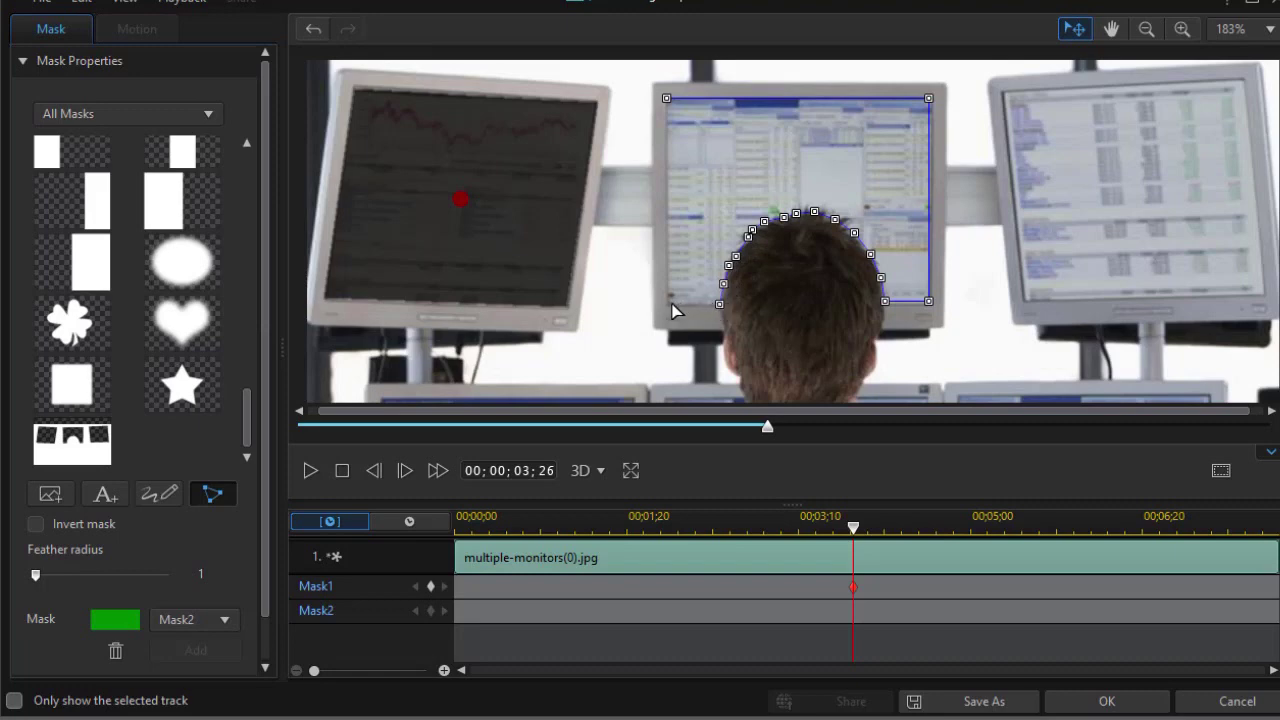
click(671, 302)
click(668, 100)
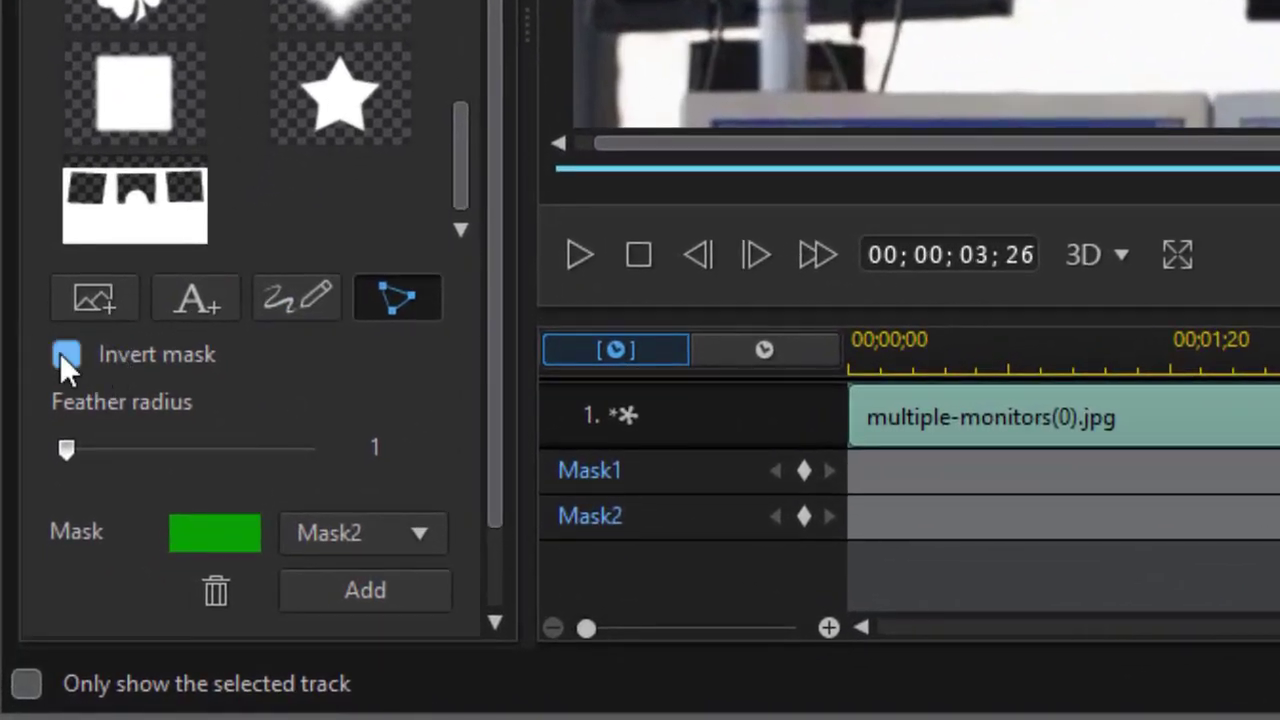
click(64, 355)
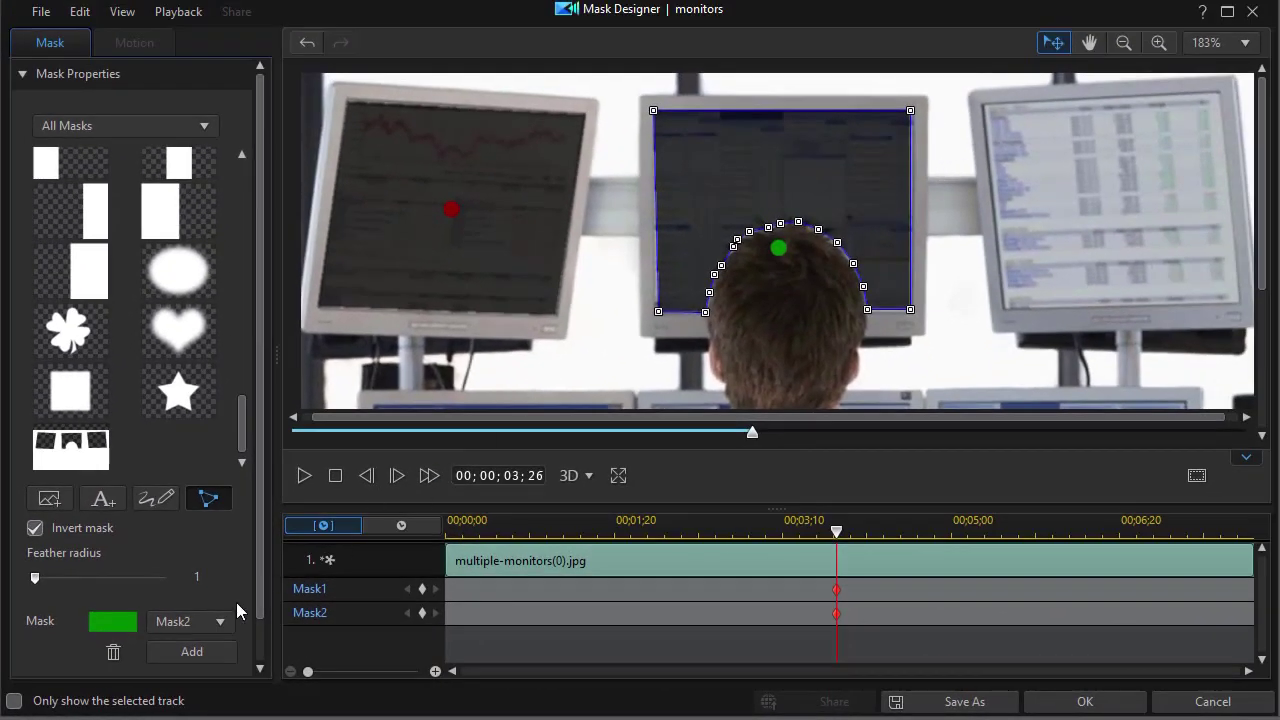
Add Mask3 around the right monitor's four screen corners, nudge its bottom-left corner, and invert it
click(222, 651)
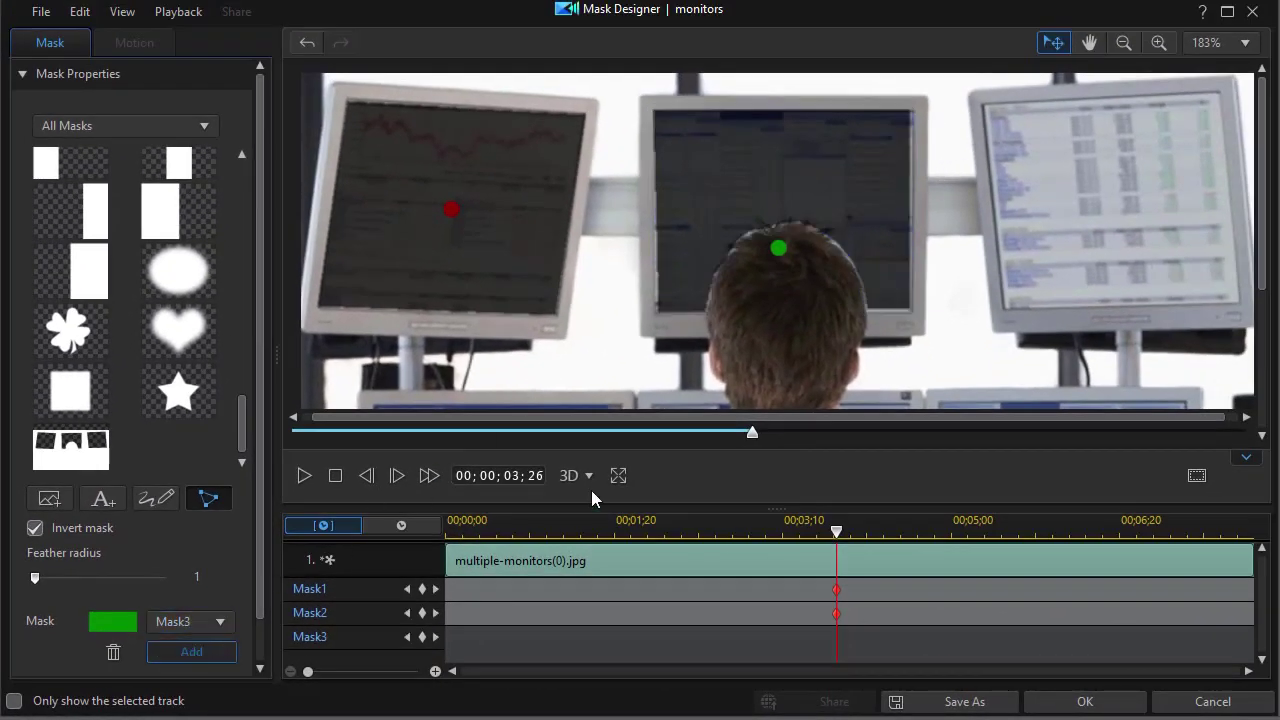
click(985, 104)
click(1217, 93)
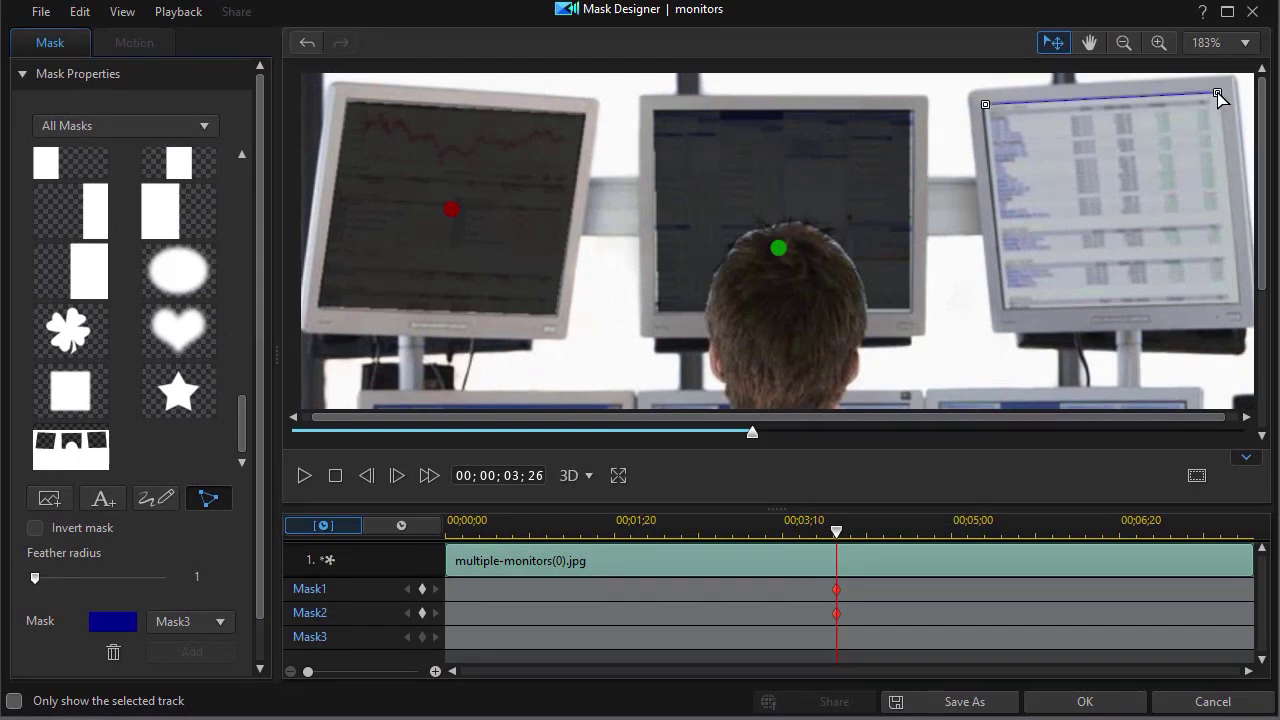
click(1239, 302)
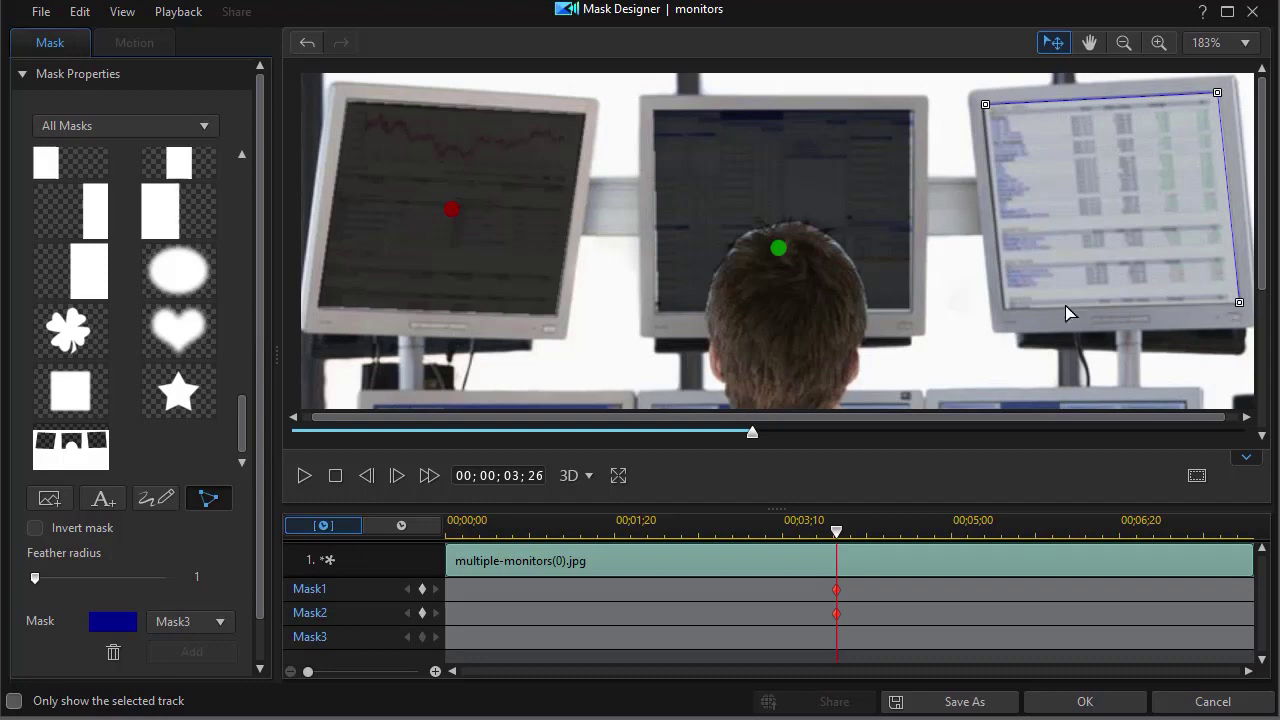
click(1005, 303)
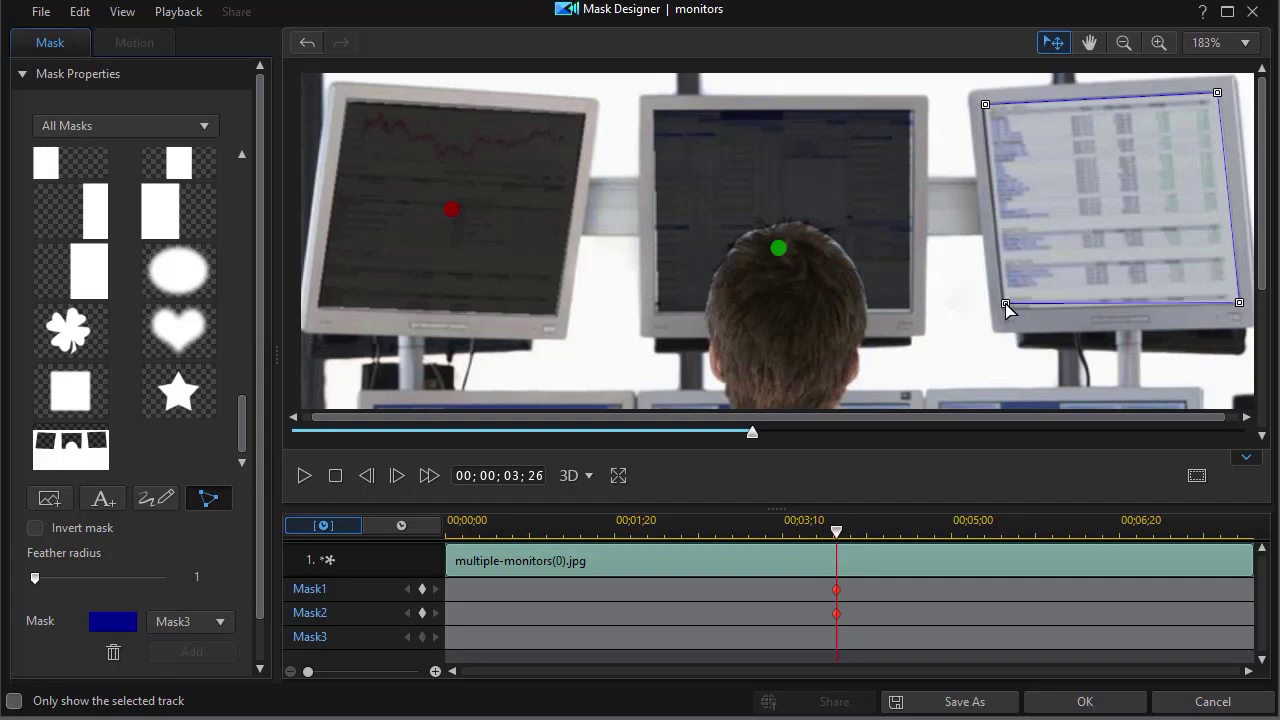
click(985, 104)
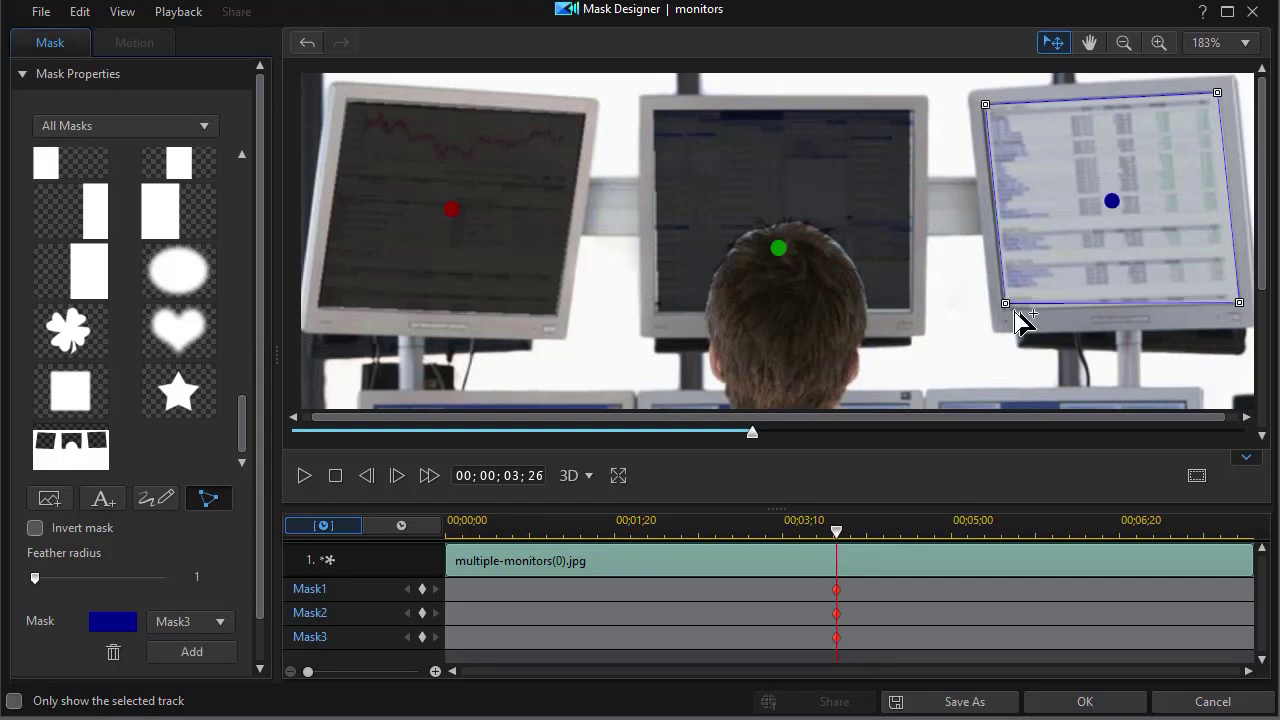
drag(1006, 306, 1006, 310)
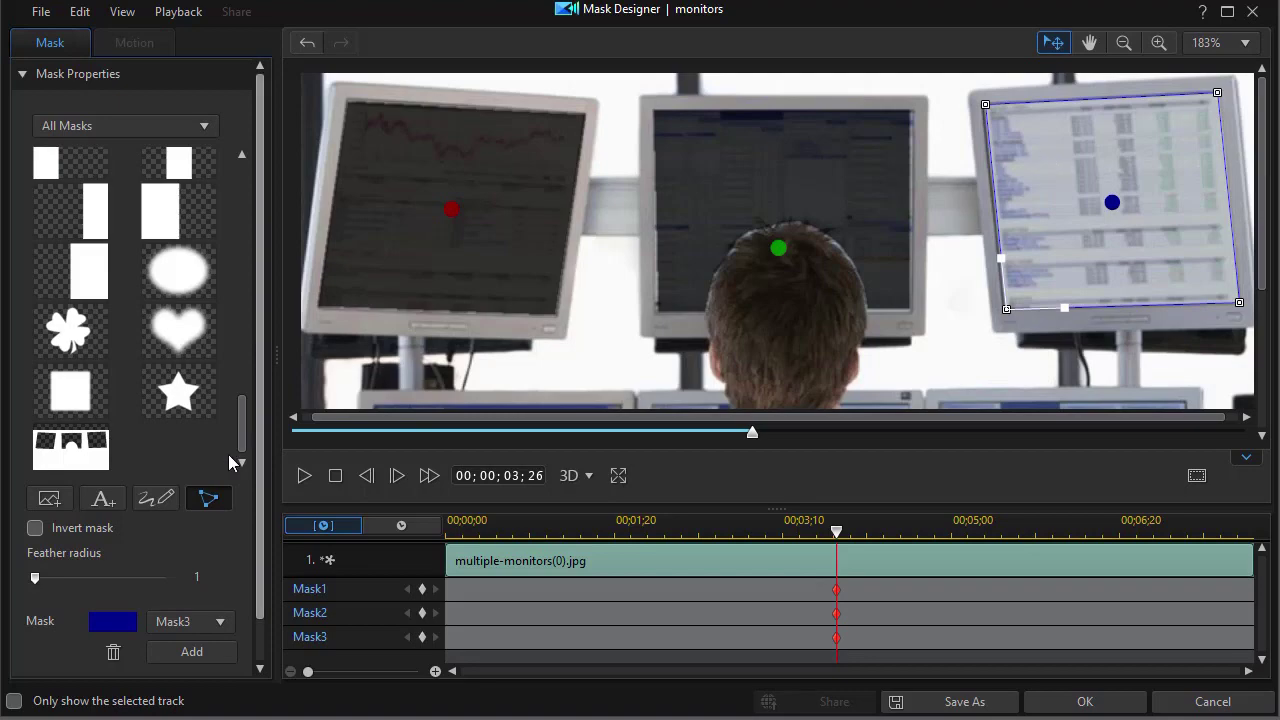
click(35, 527)
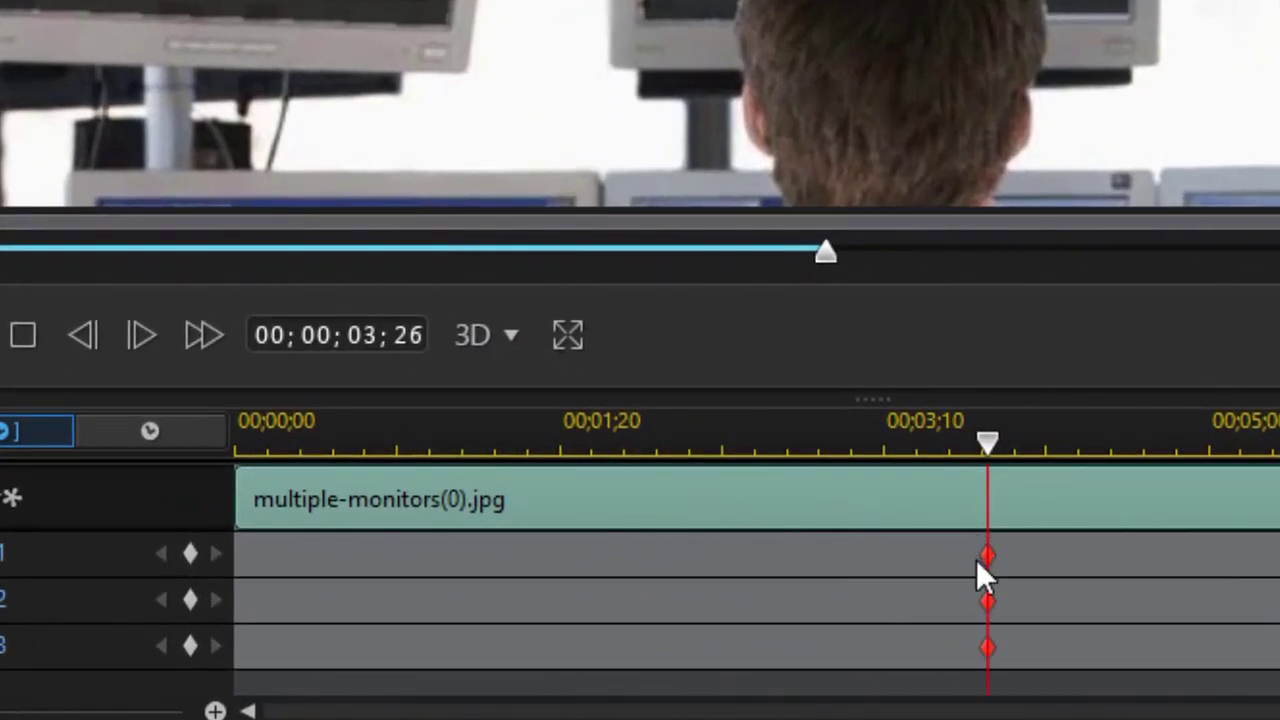
Move the keyframes of Mask1, Mask2 and Mask3 to 00;00;00
drag(994, 580, 163, 597)
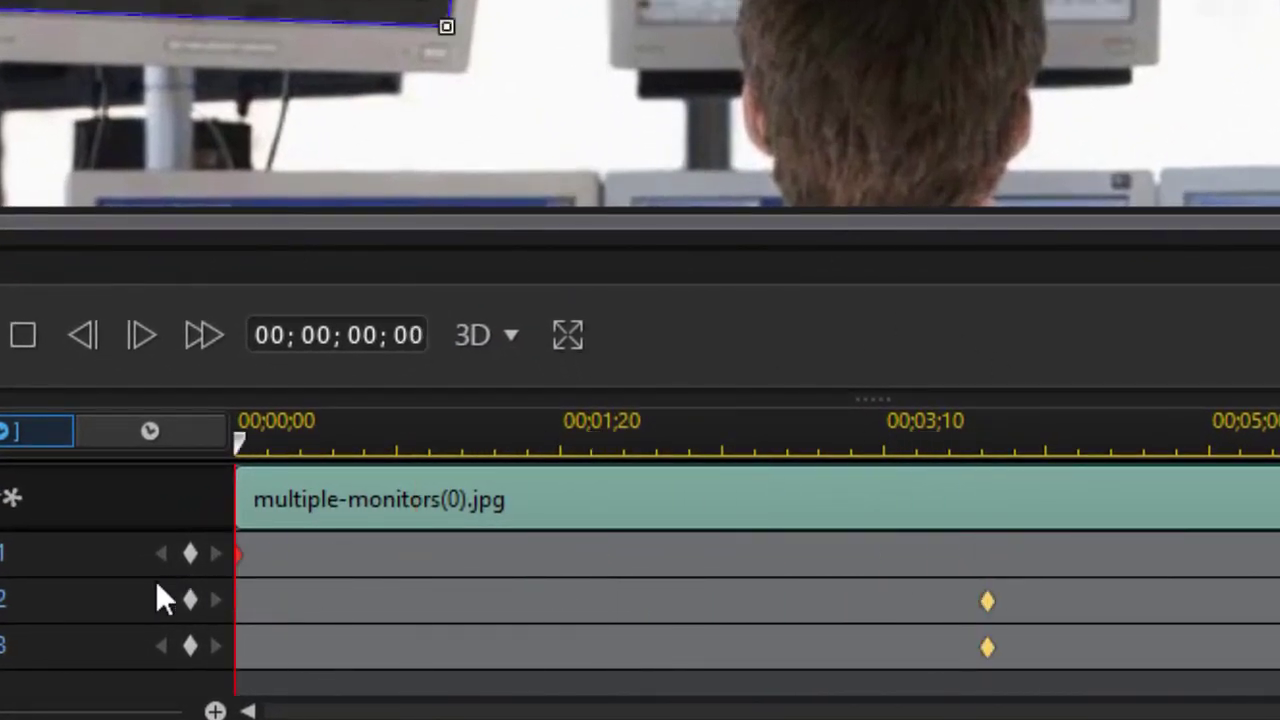
drag(987, 601, 68, 612)
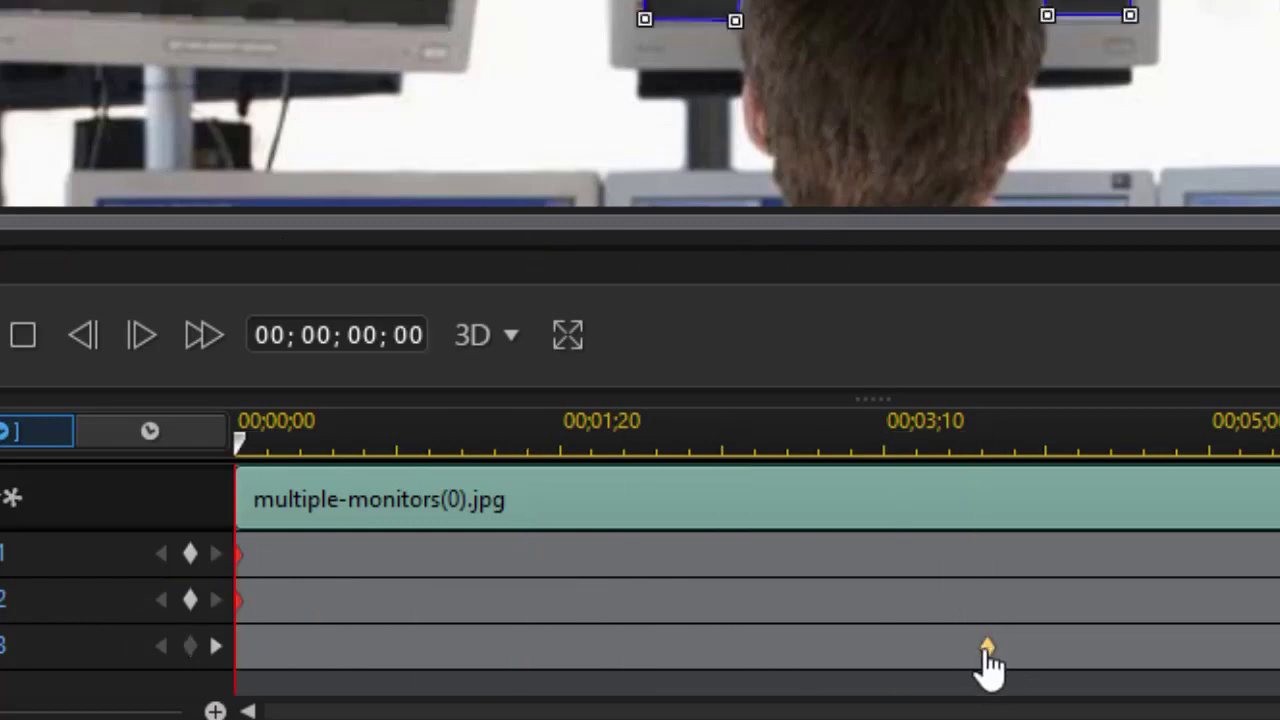
drag(985, 662, 140, 650)
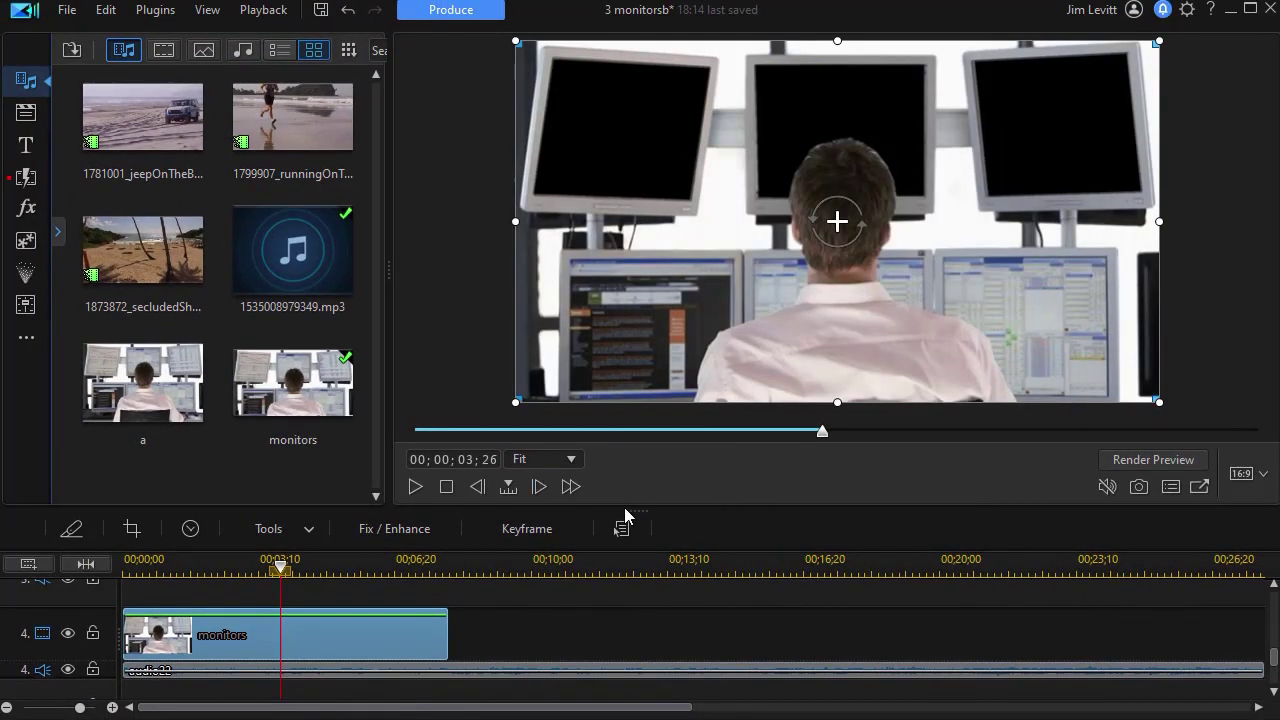
Enlarge the timeline and place the secludedShore beach clip on track 3 above the monitors clip
drag(641, 510, 547, 440)
drag(537, 285, 594, 352)
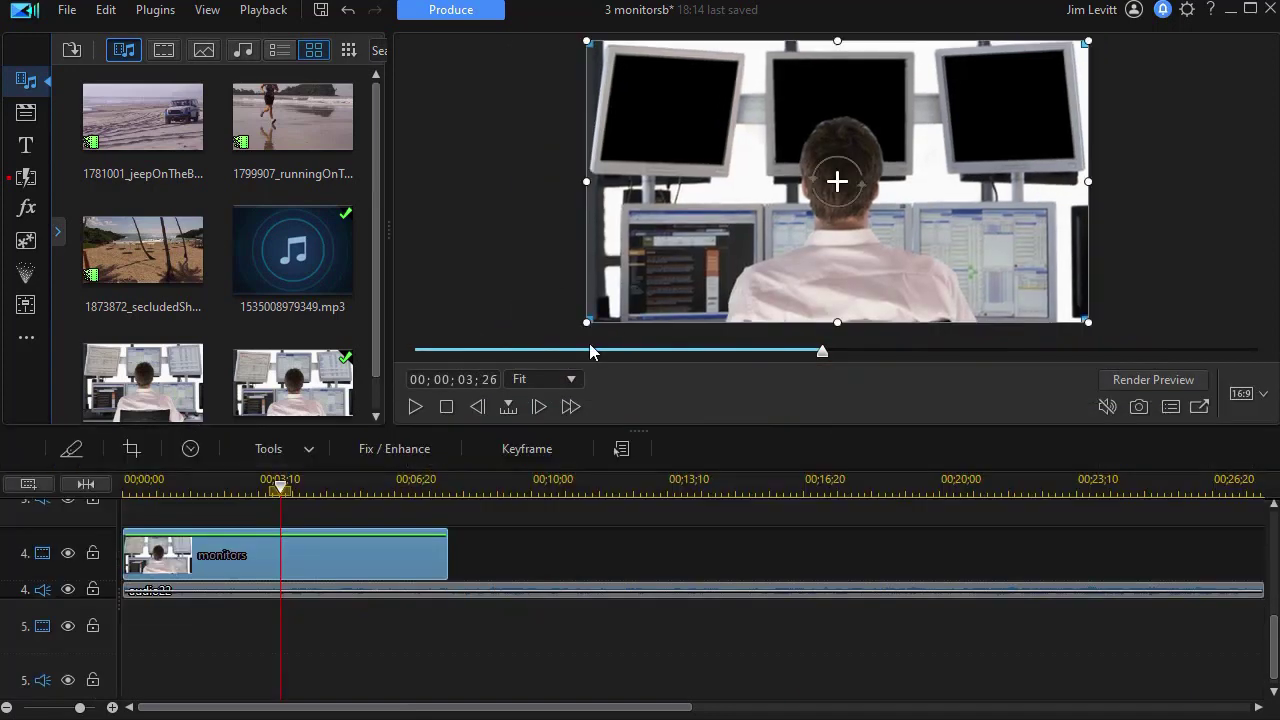
scroll(1258, 655, up, 3)
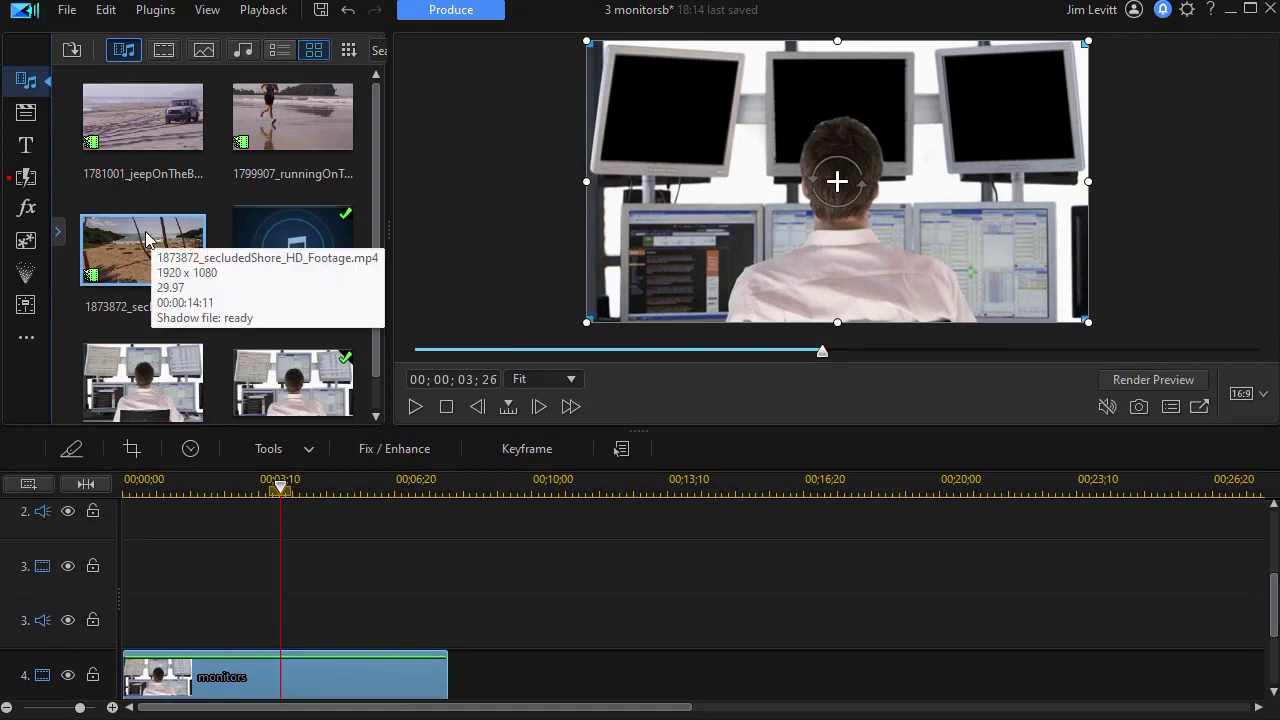
drag(146, 240, 110, 575)
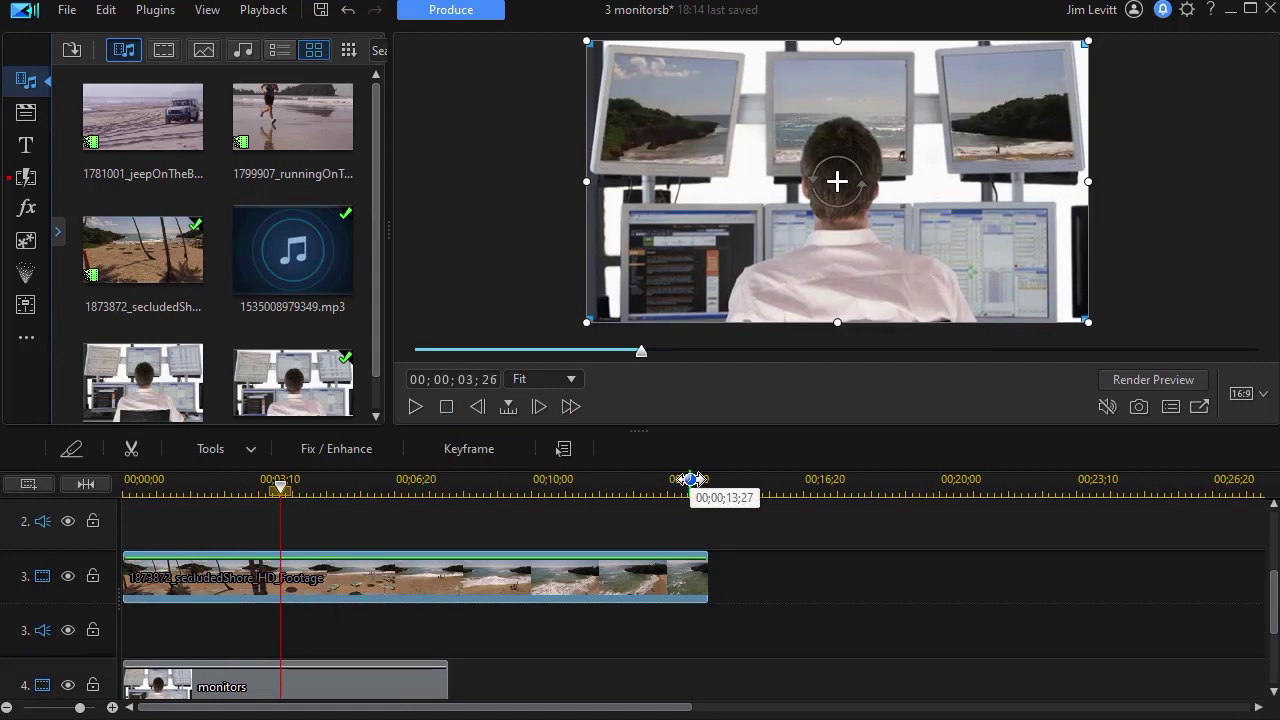
right_click(748, 554)
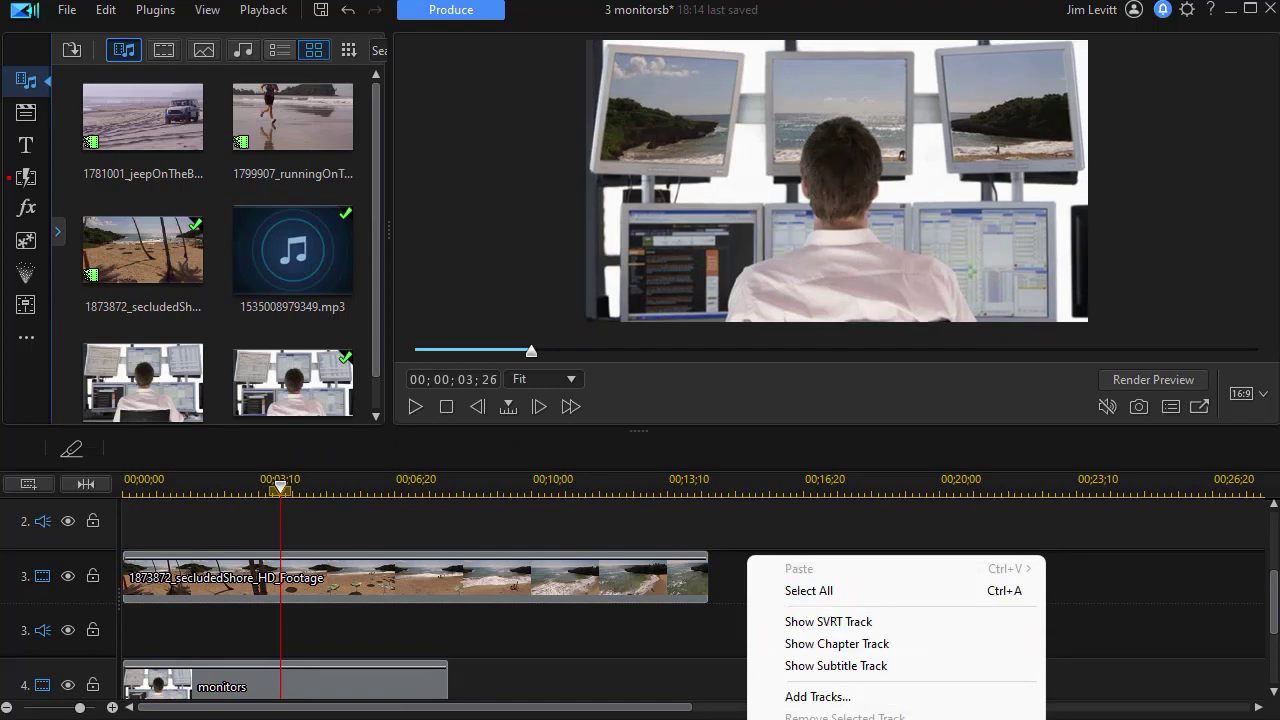
key(Escape)
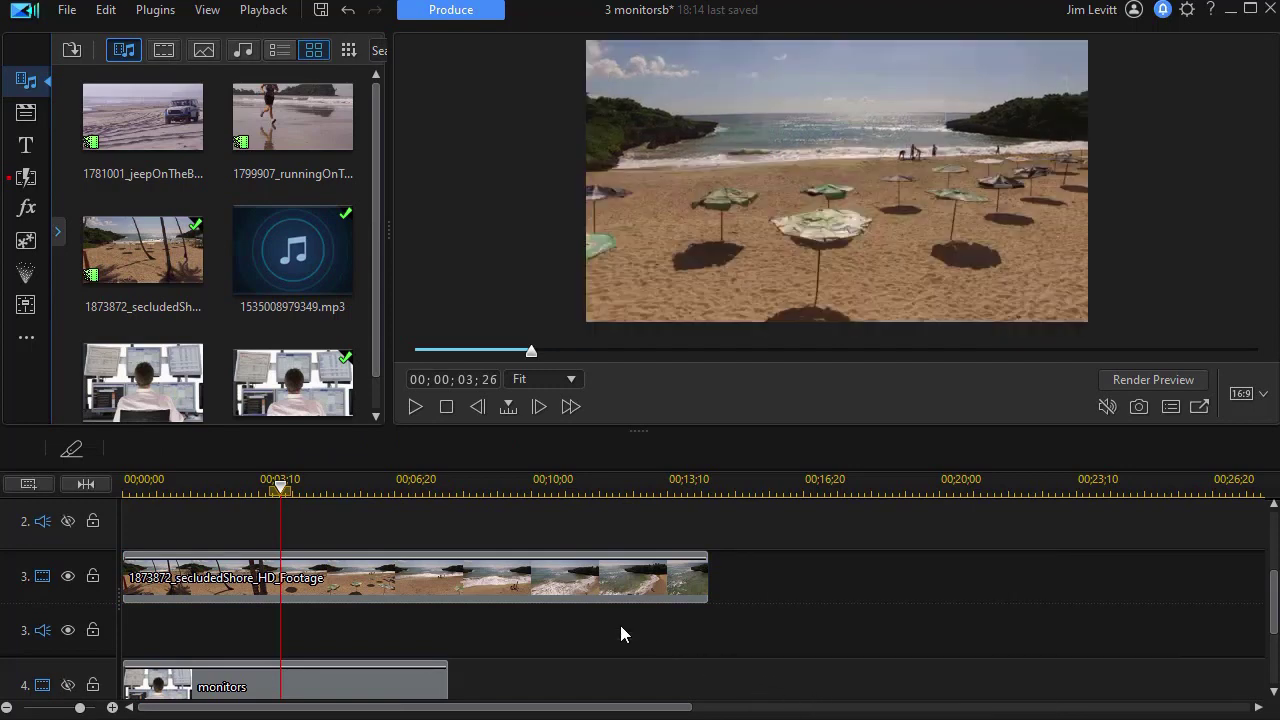
click(524, 574)
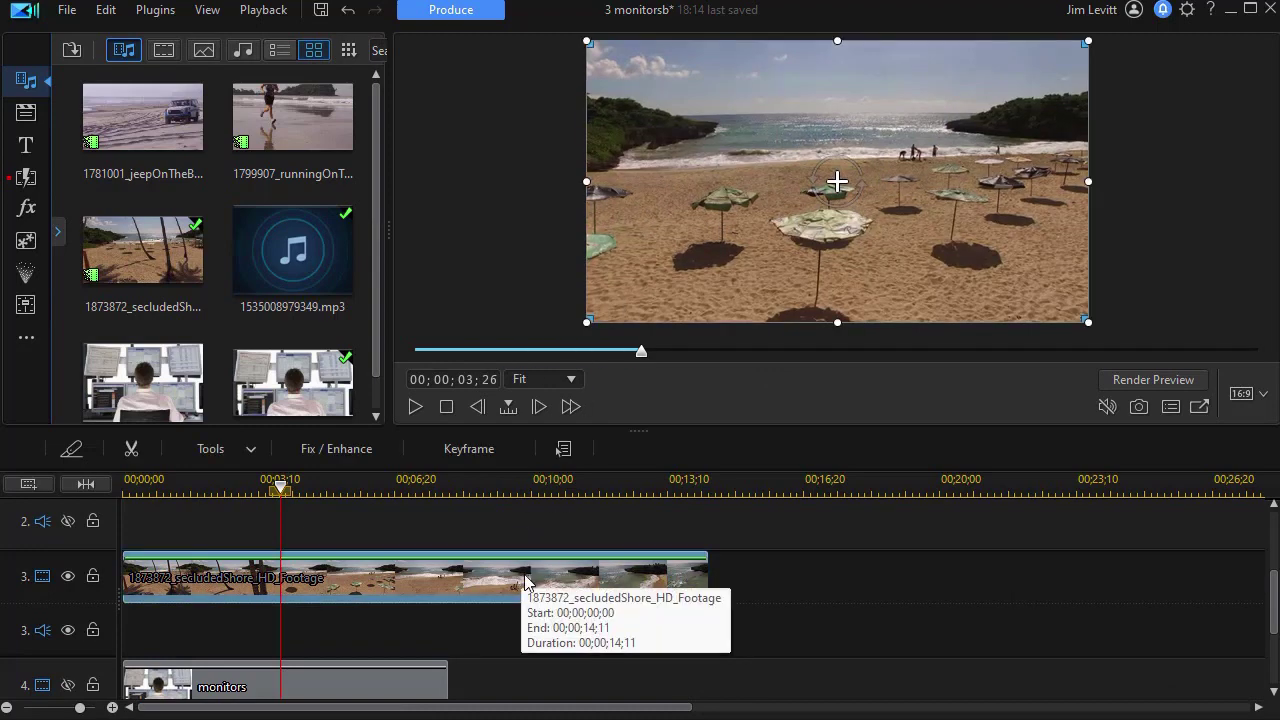
Set the beach clip's opacity to 61% in PiP Designer
double_click(529, 575)
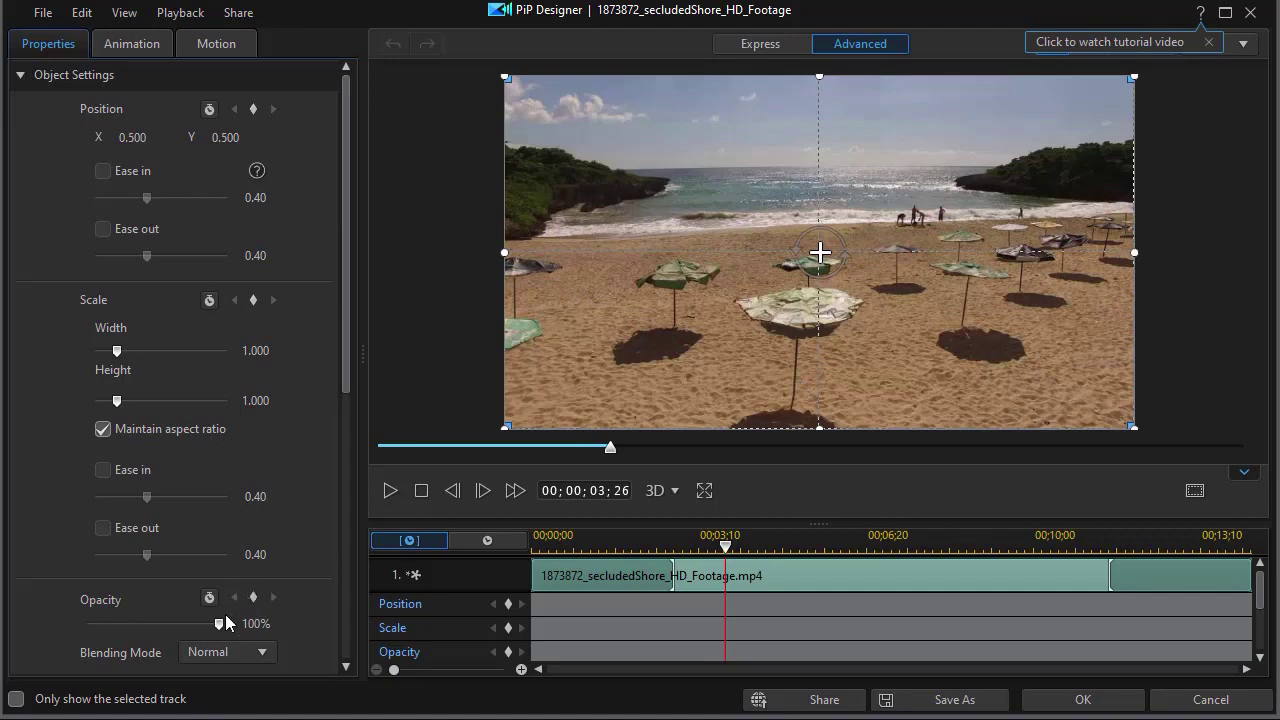
drag(219, 624, 170, 624)
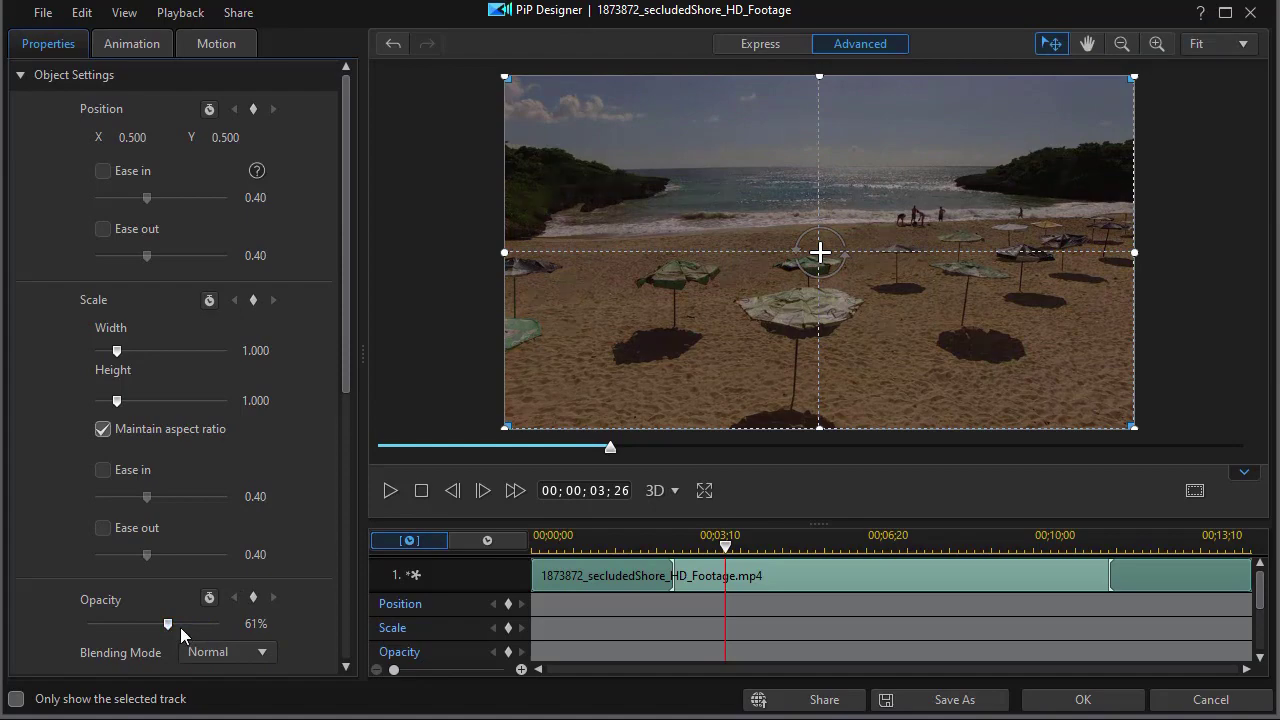
click(1085, 702)
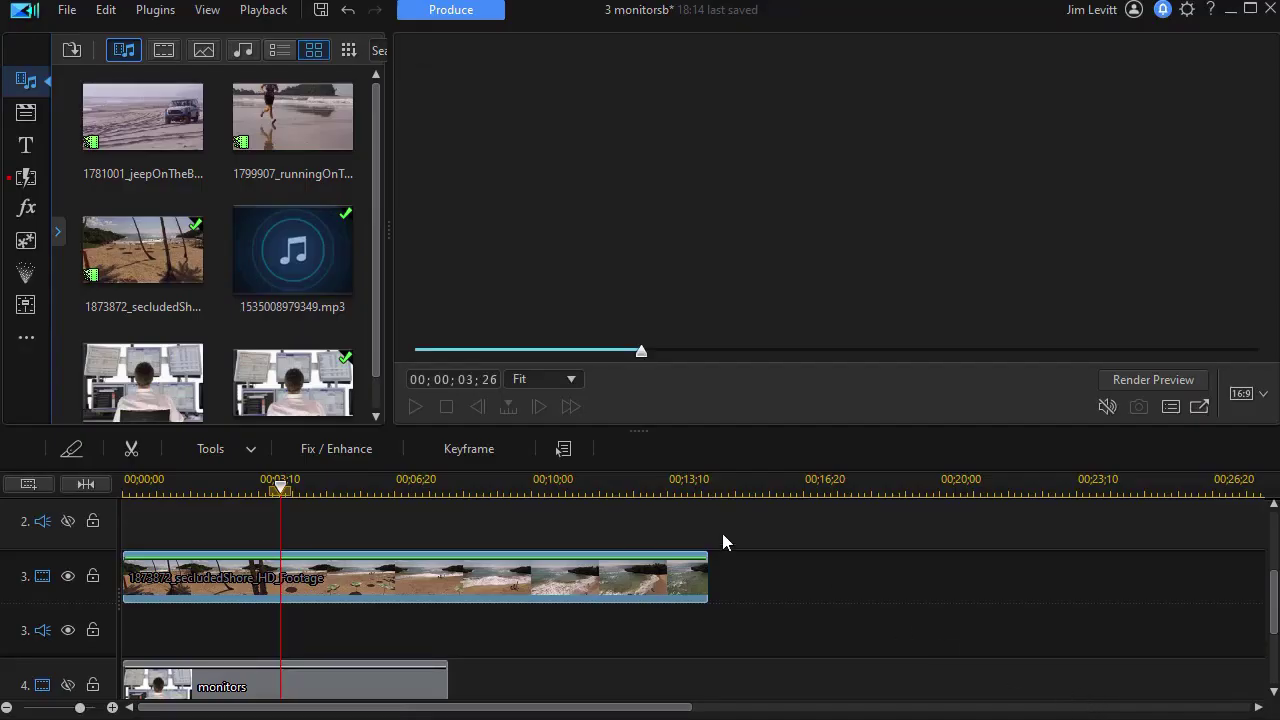
Apply a rectangle mask to the beach clip with its left and right sides pulled inward
click(437, 560)
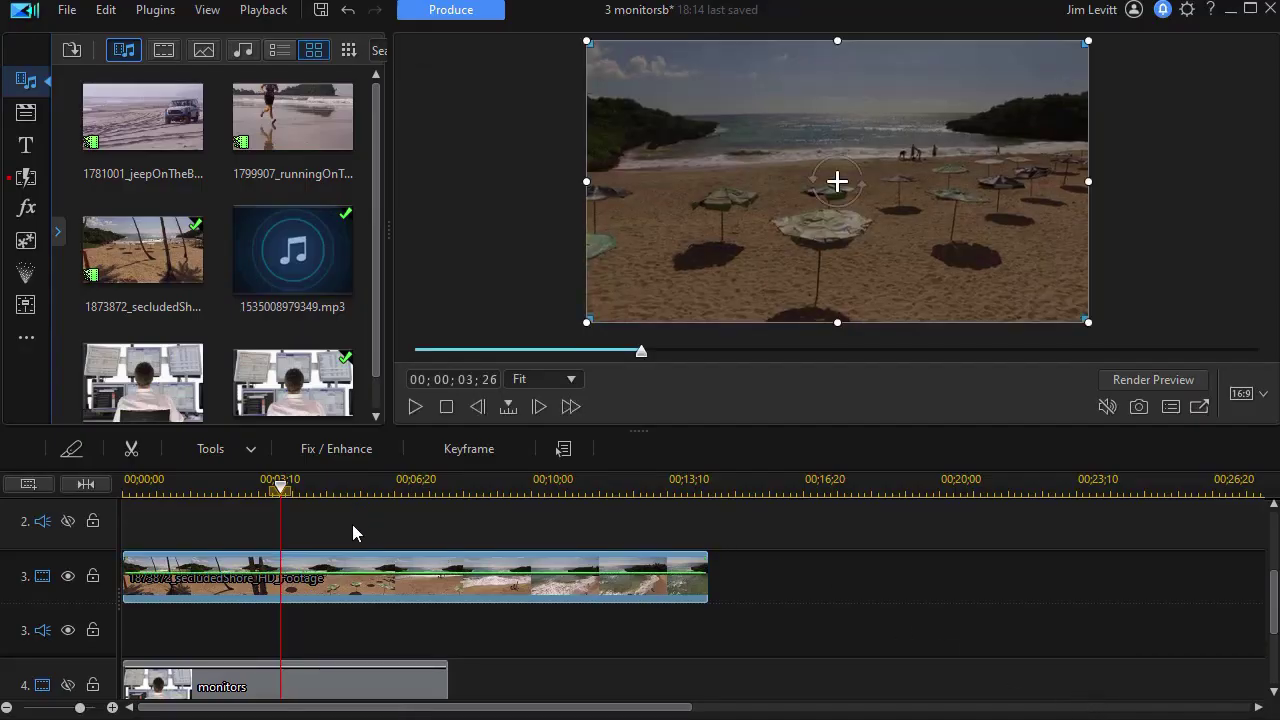
click(221, 452)
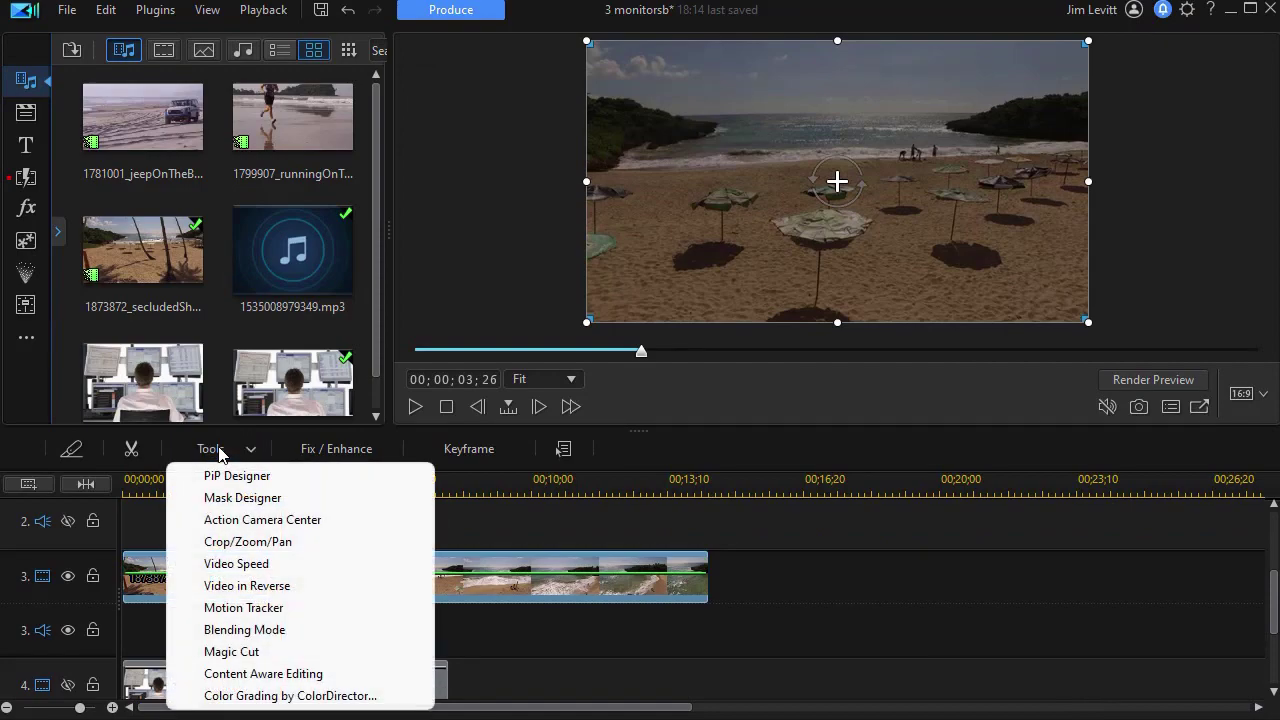
click(241, 499)
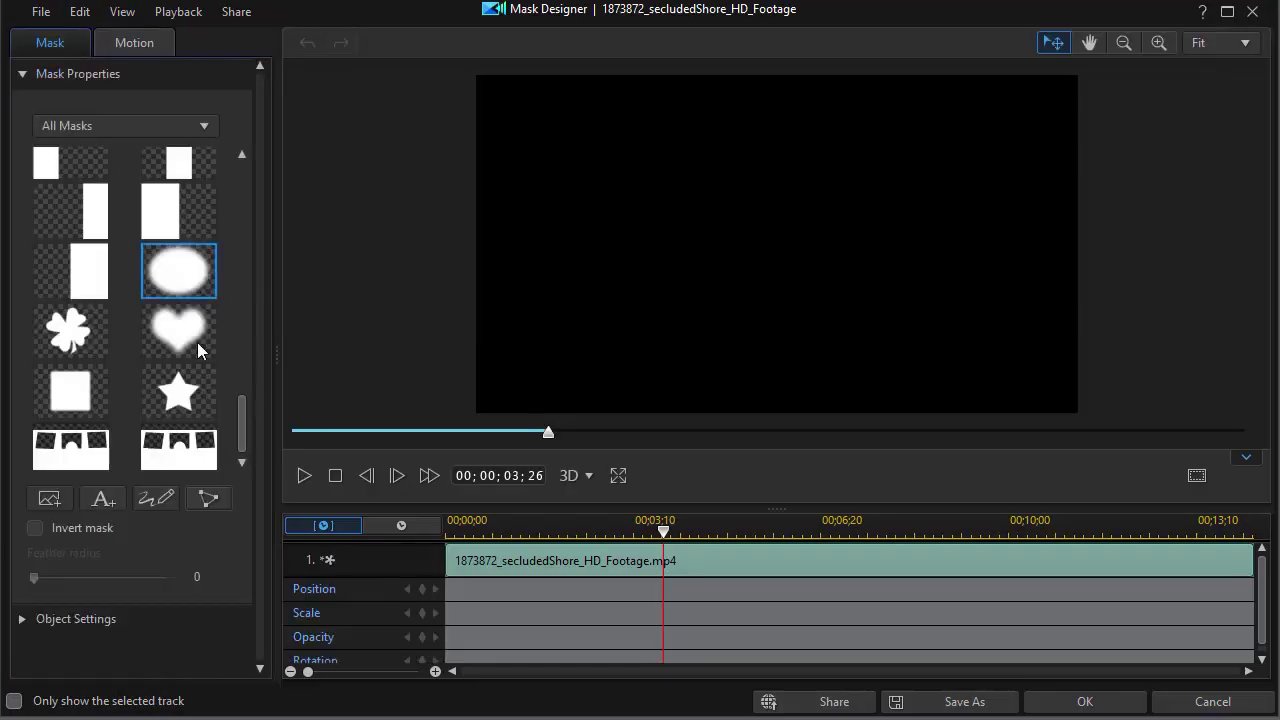
drag(241, 423, 251, 150)
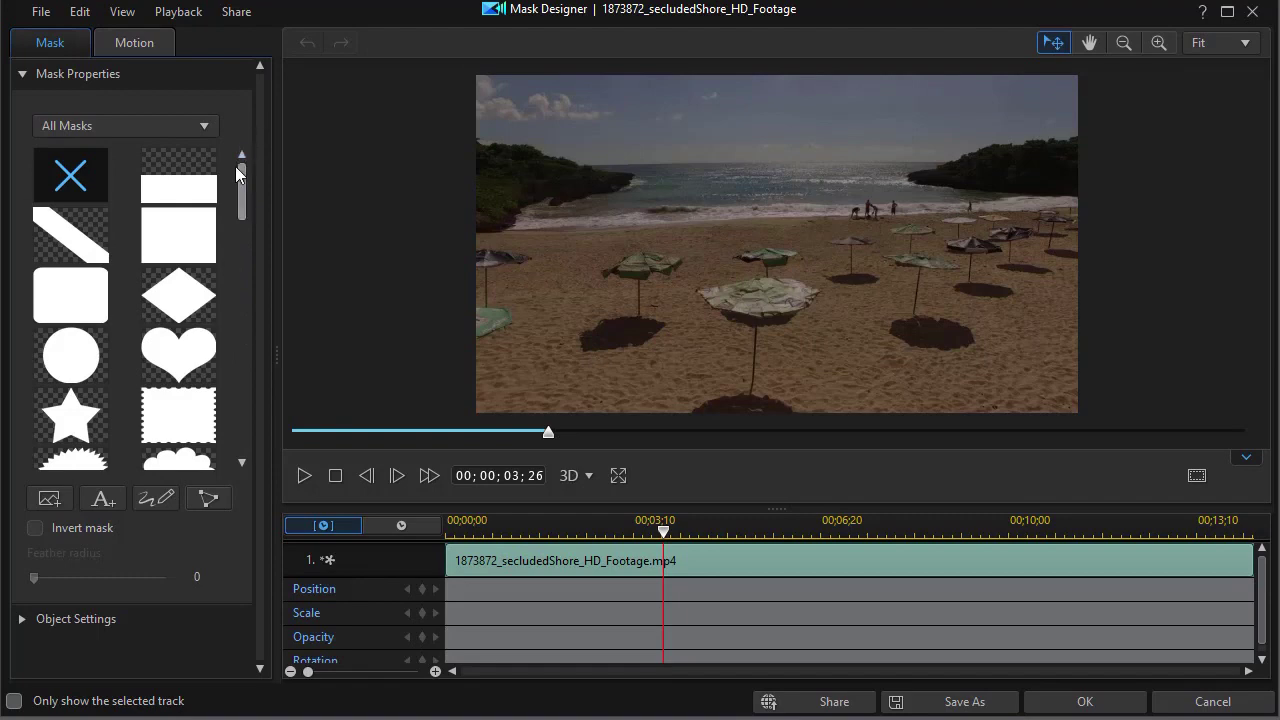
click(174, 241)
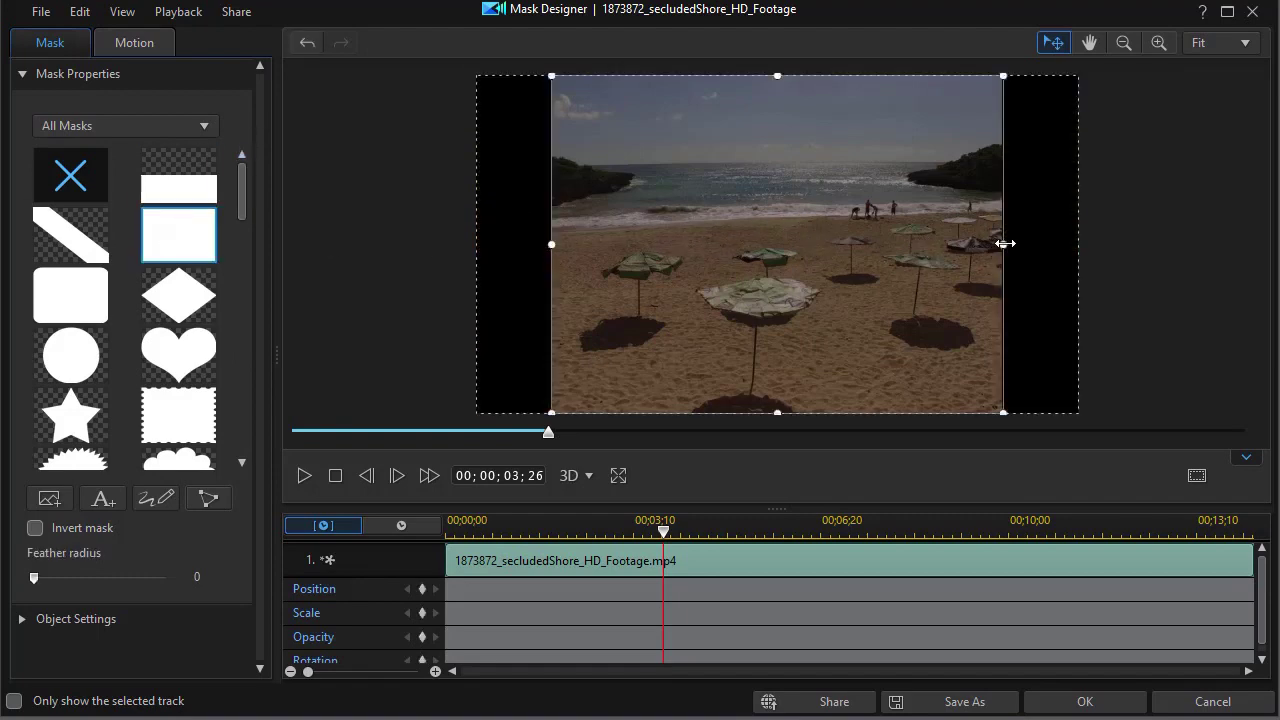
drag(1003, 244, 987, 245)
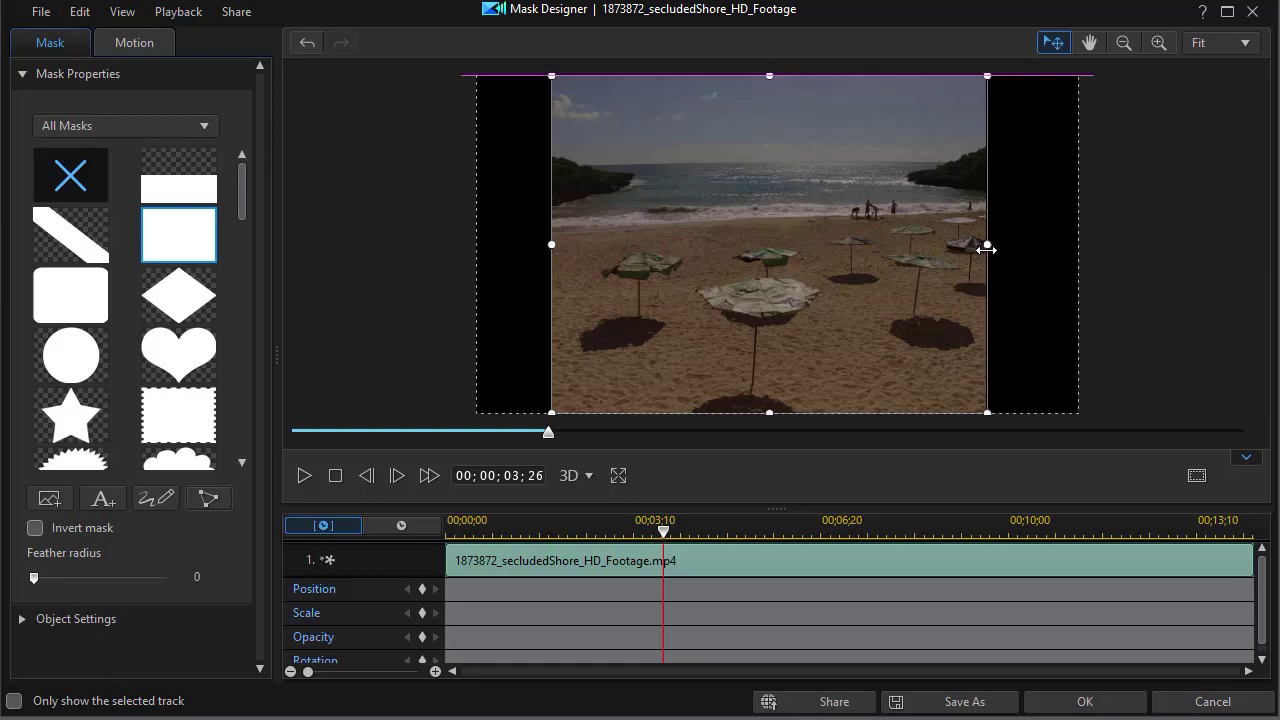
drag(551, 244, 571, 247)
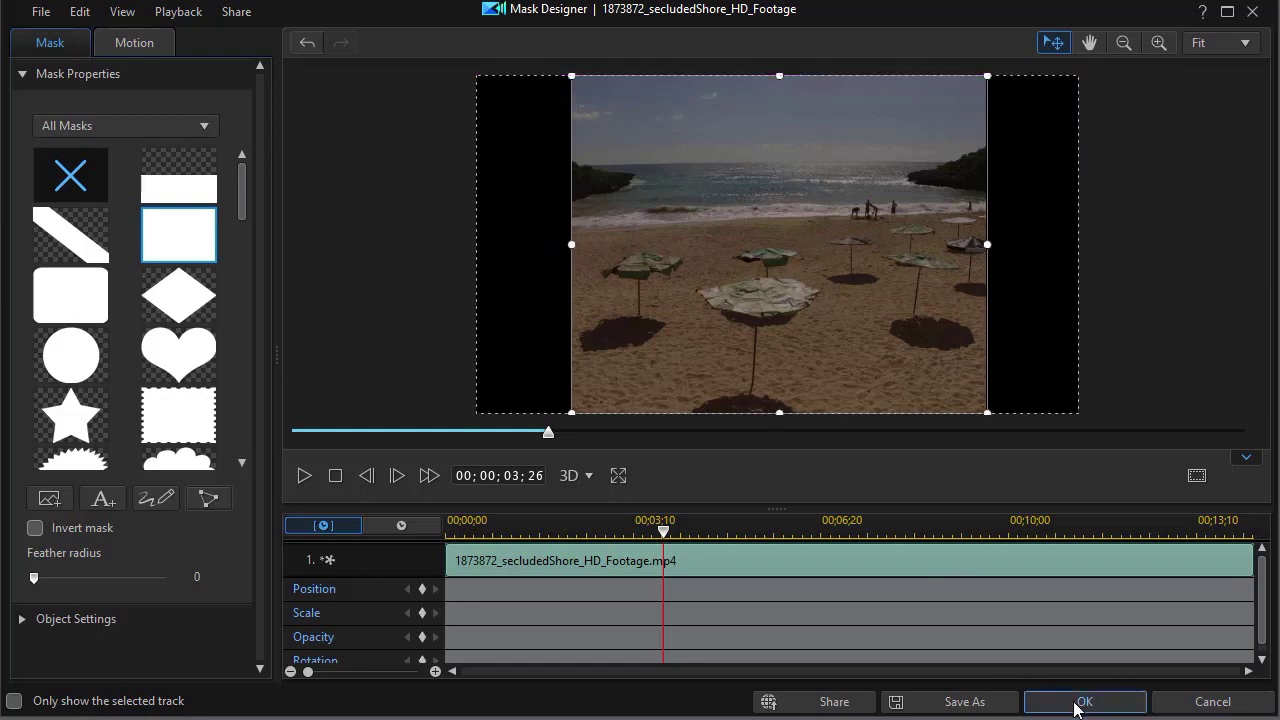
click(1077, 703)
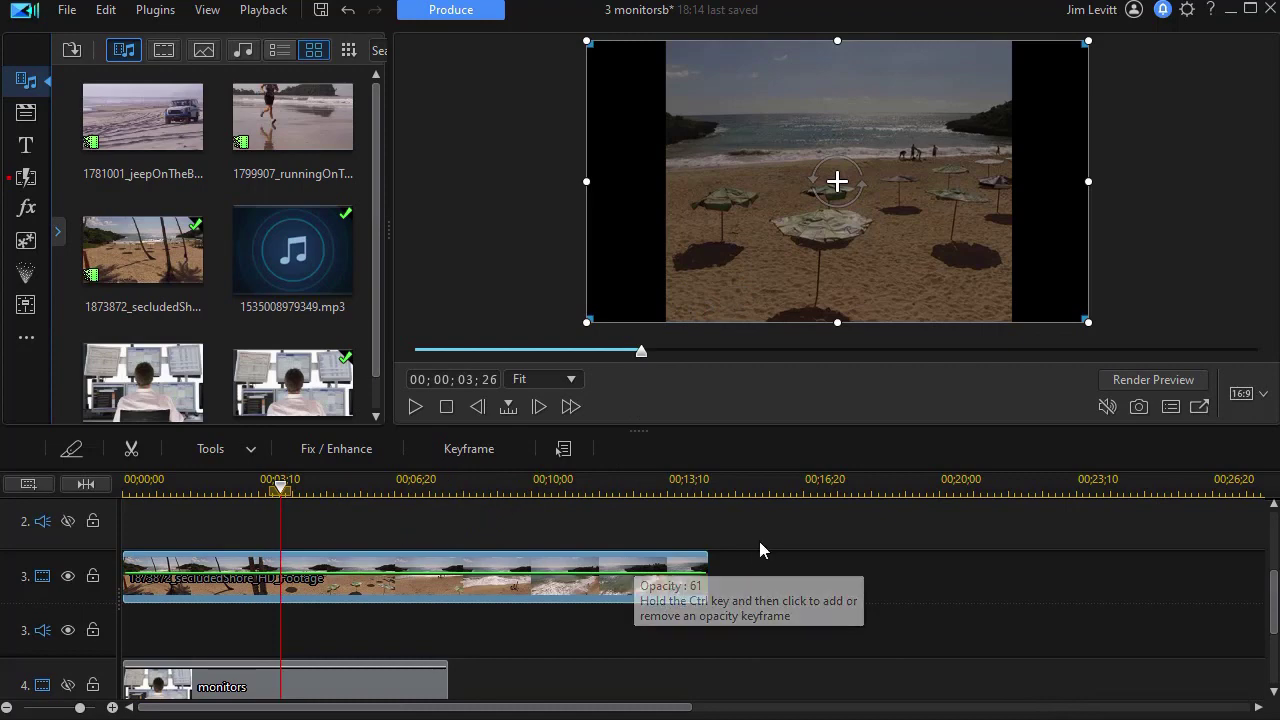
Dismiss the timeline context menu and select the masked beach clip
right_click(742, 509)
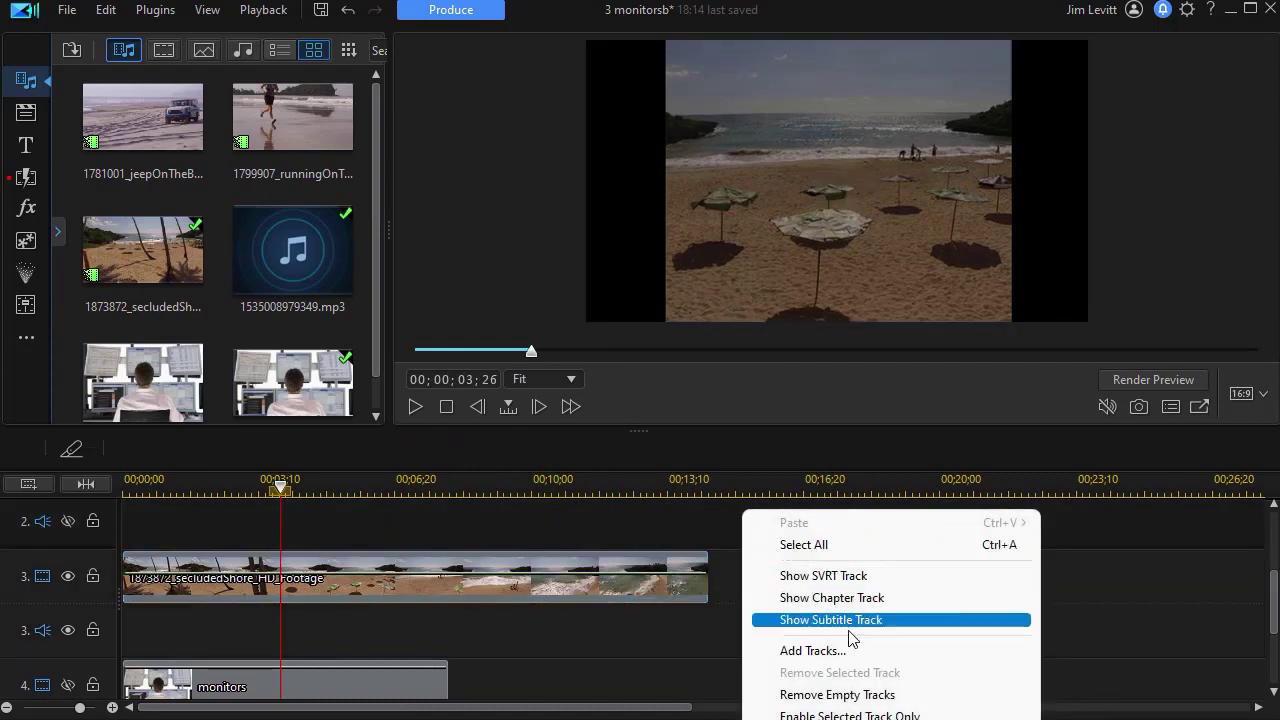
key(Escape)
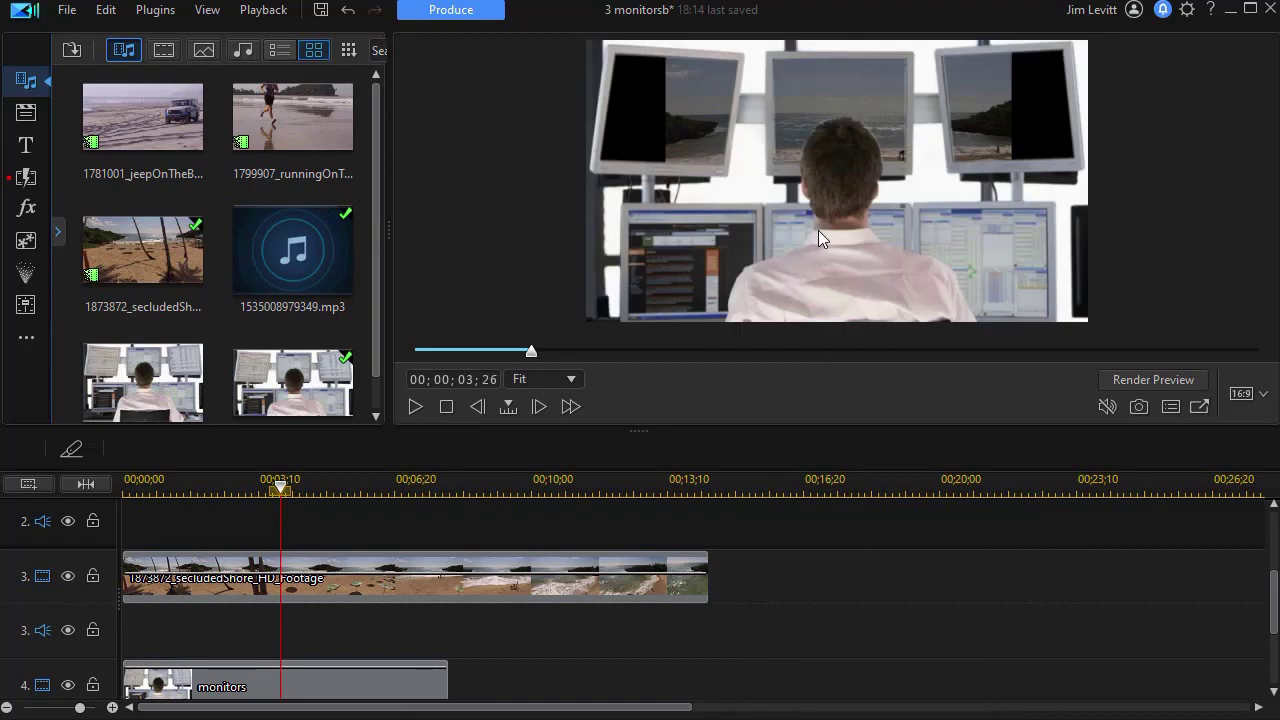
click(456, 584)
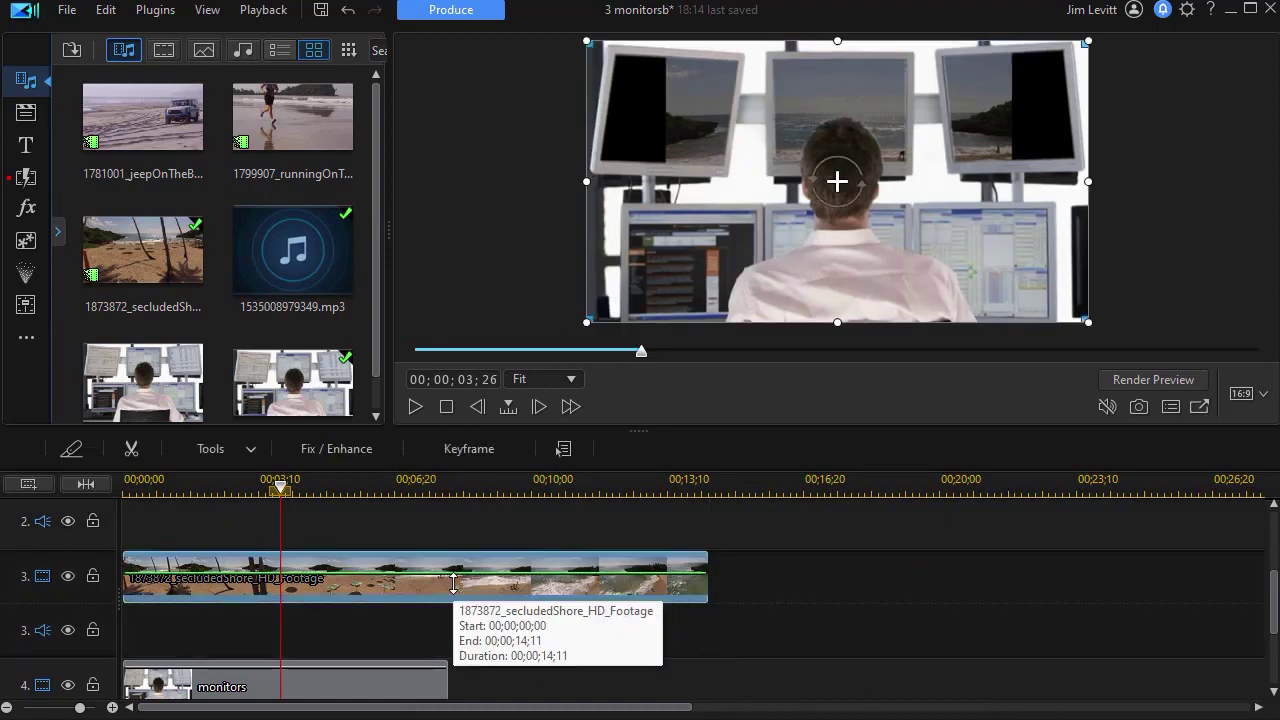
Scale the beach clip to 0.451 in PiP Designer and move it onto the top-left monitor
double_click(457, 591)
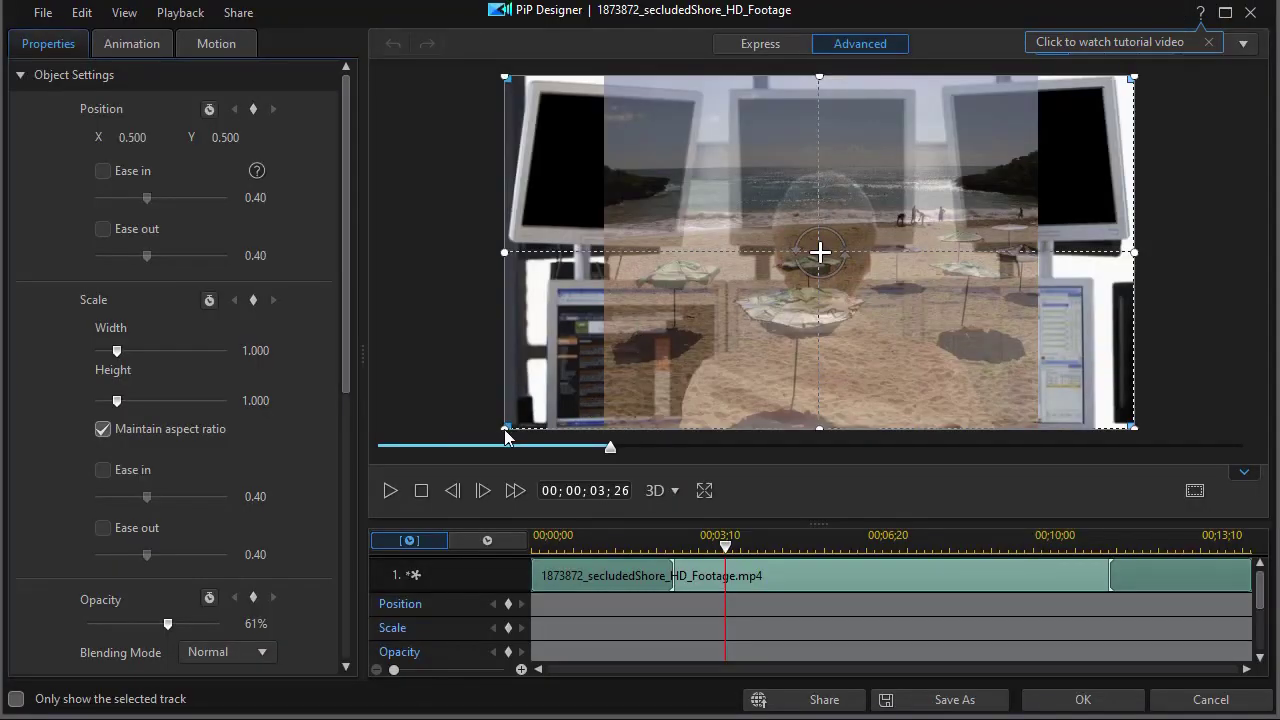
drag(503, 430, 678, 331)
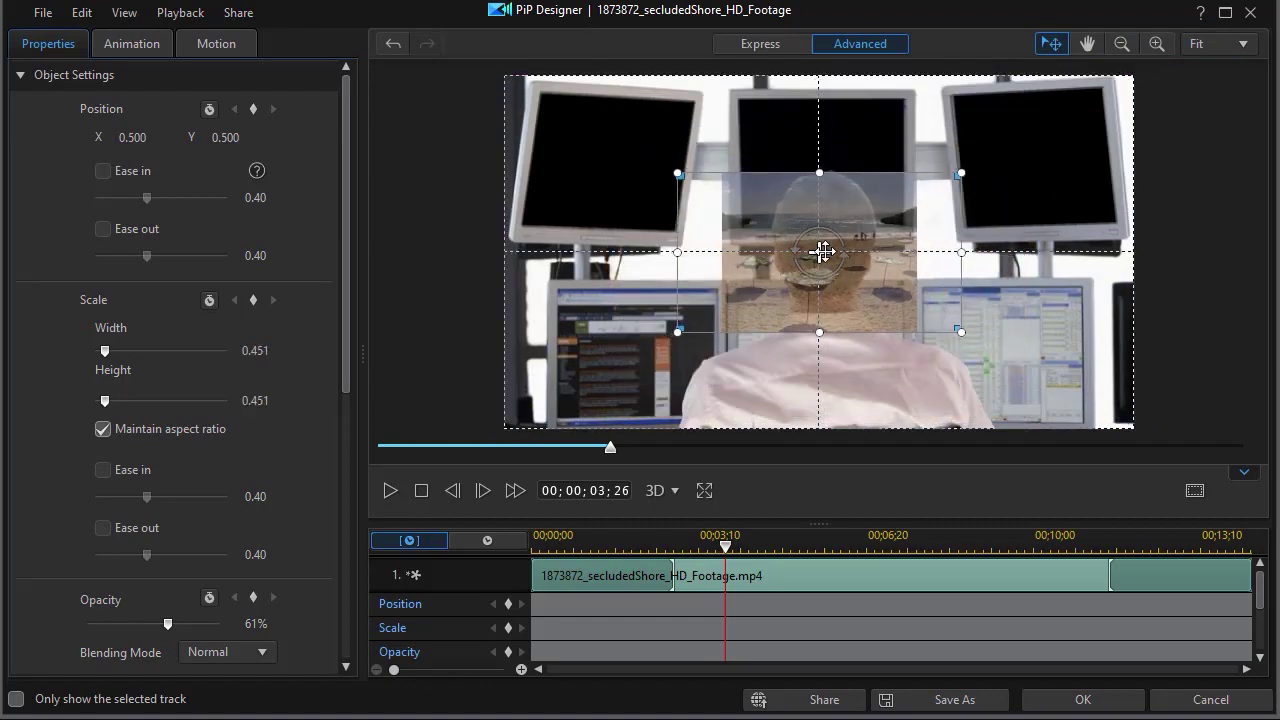
drag(820, 251, 639, 187)
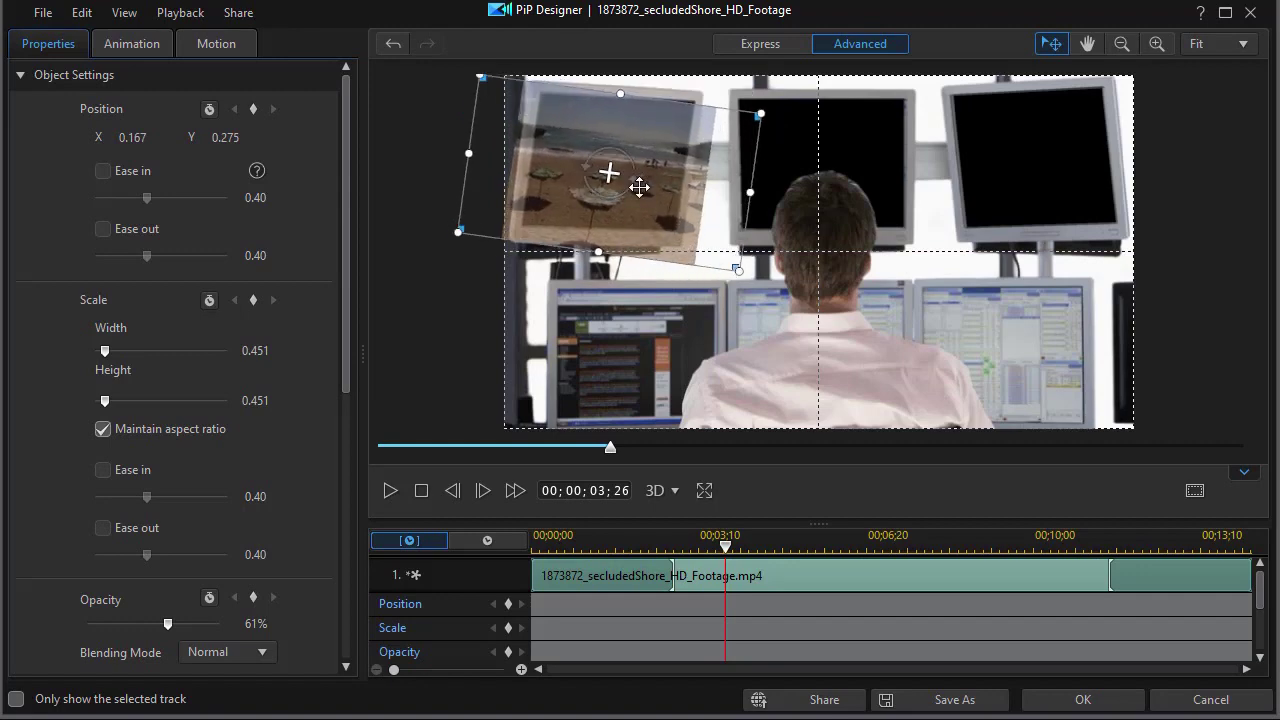
drag(344, 318, 340, 470)
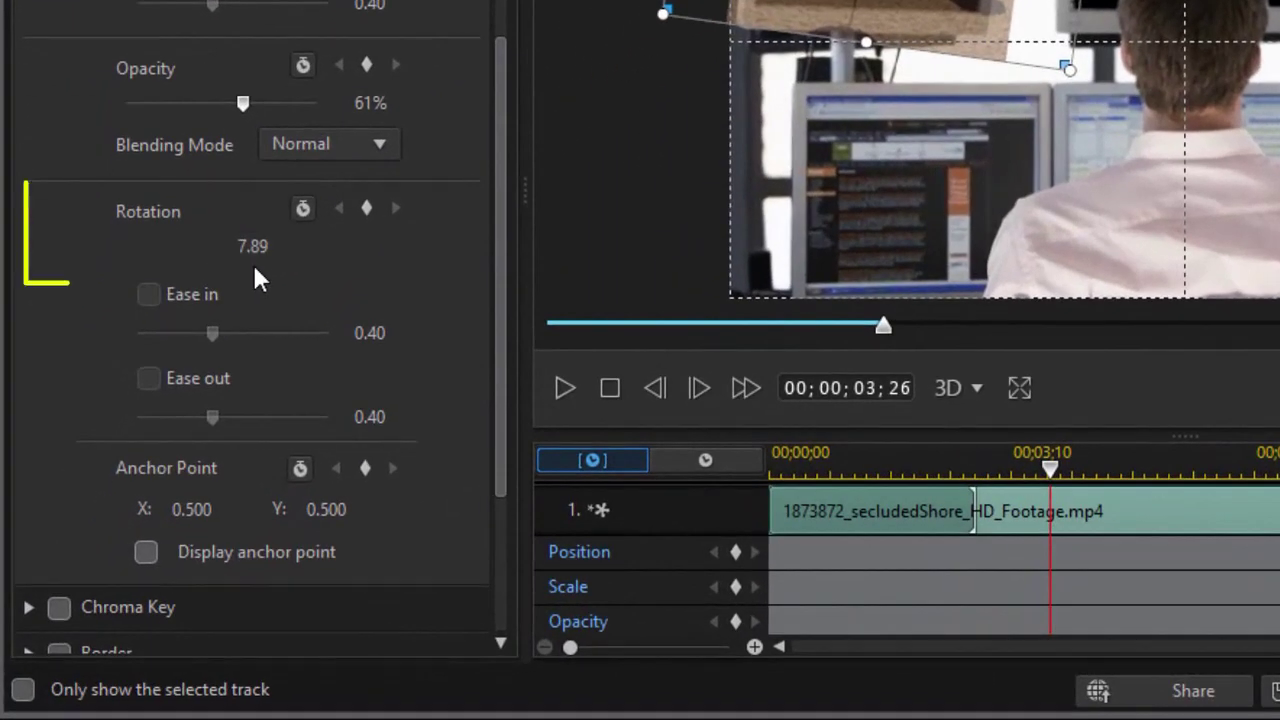
Set the beach clip's rotation to 2 degrees and shrink it slightly to 0.425
click(252, 246)
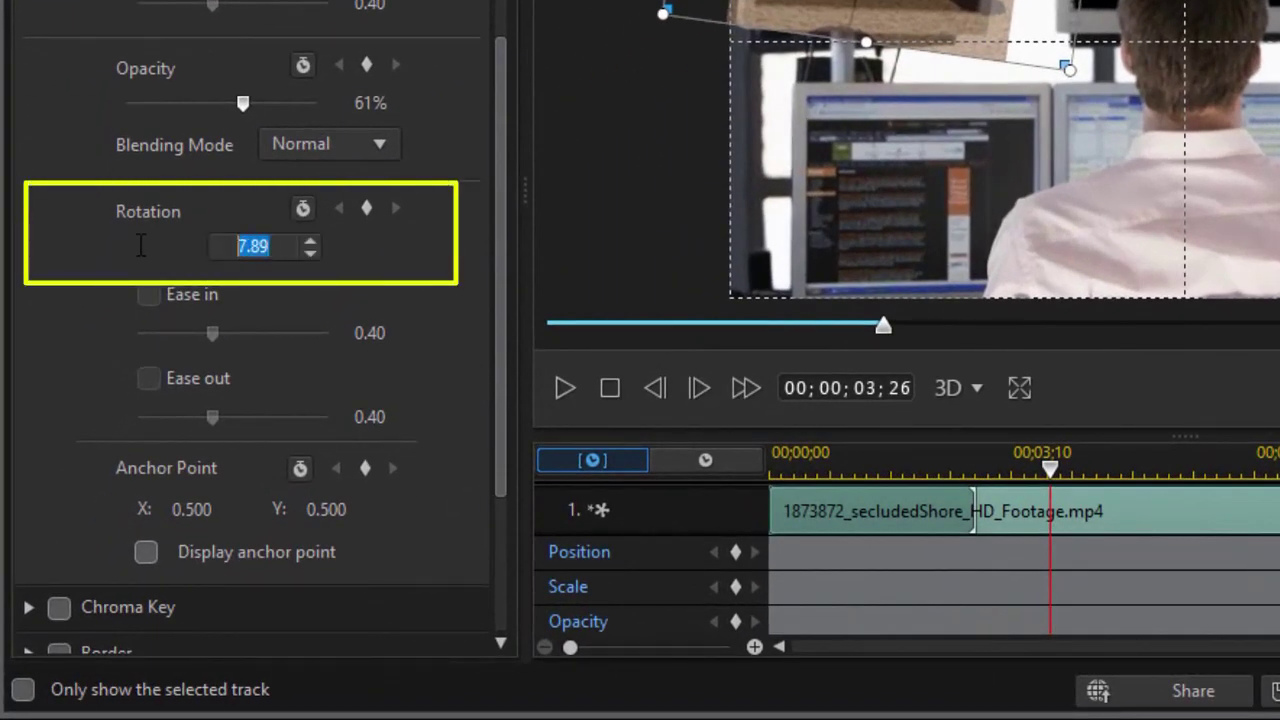
text(2)
key(Return)
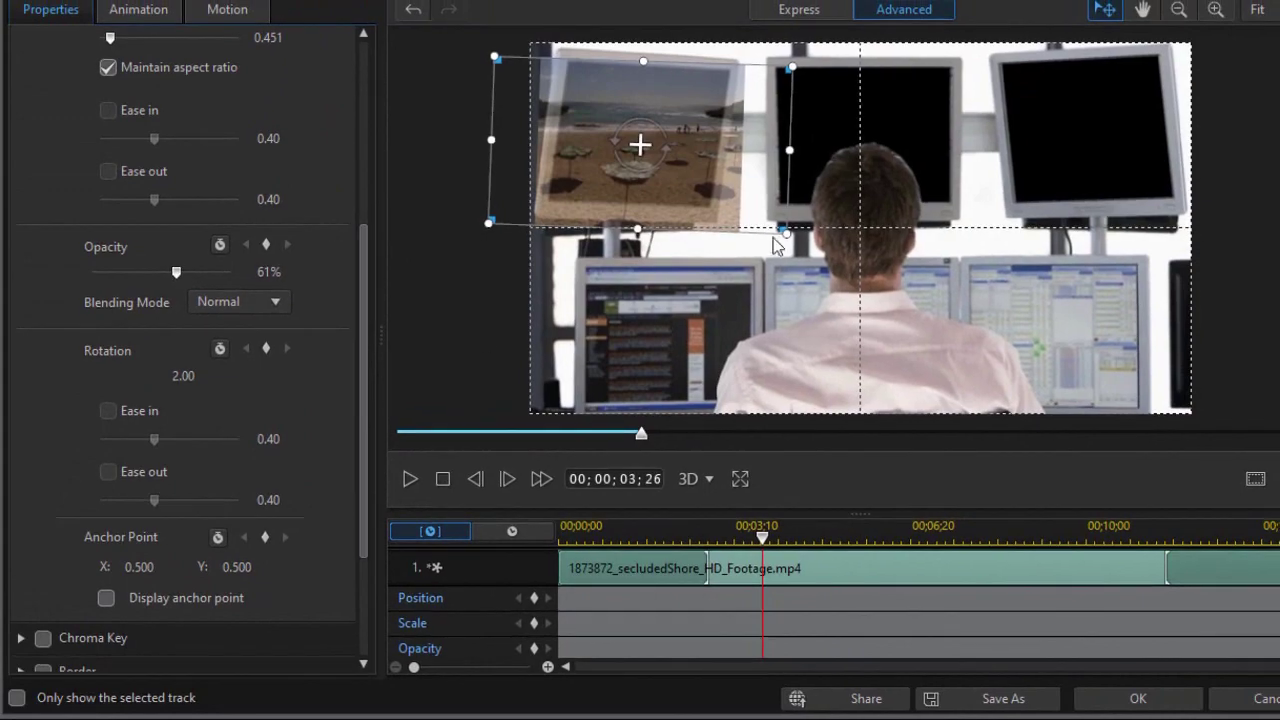
drag(787, 232, 779, 227)
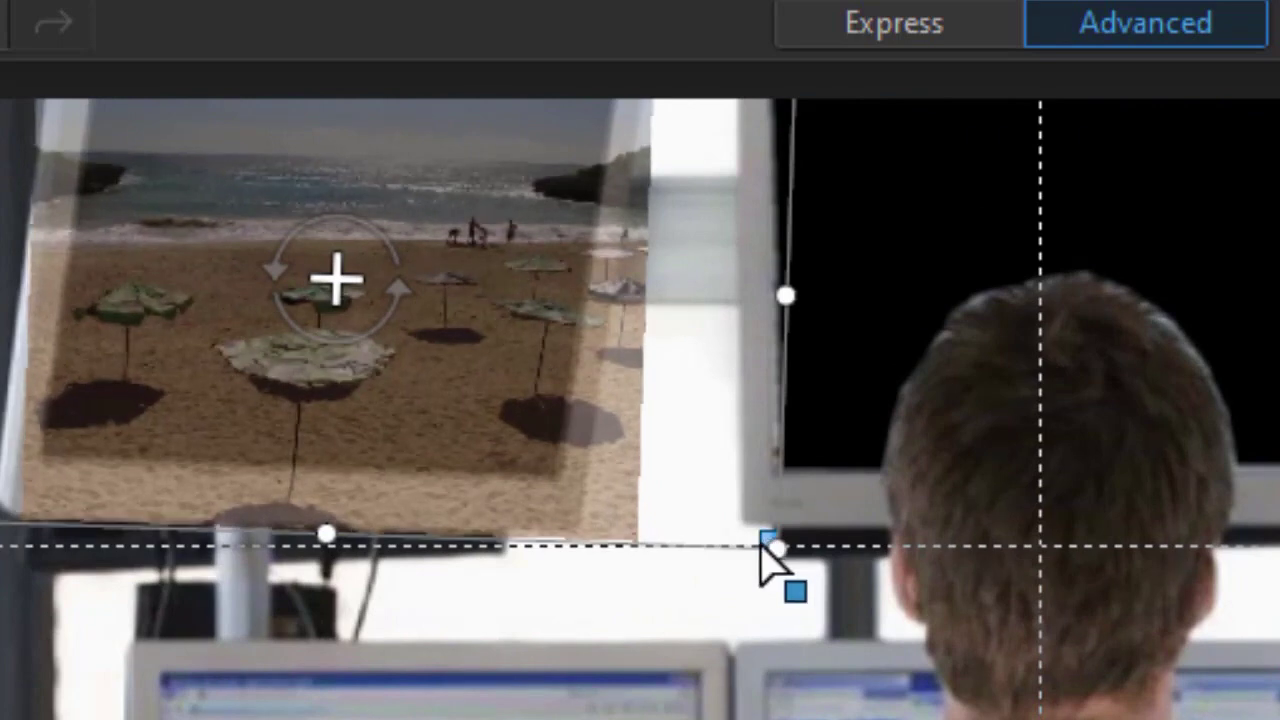
Corner-pin the shore clip's corners onto the top-left monitor screen
drag(766, 551, 712, 565)
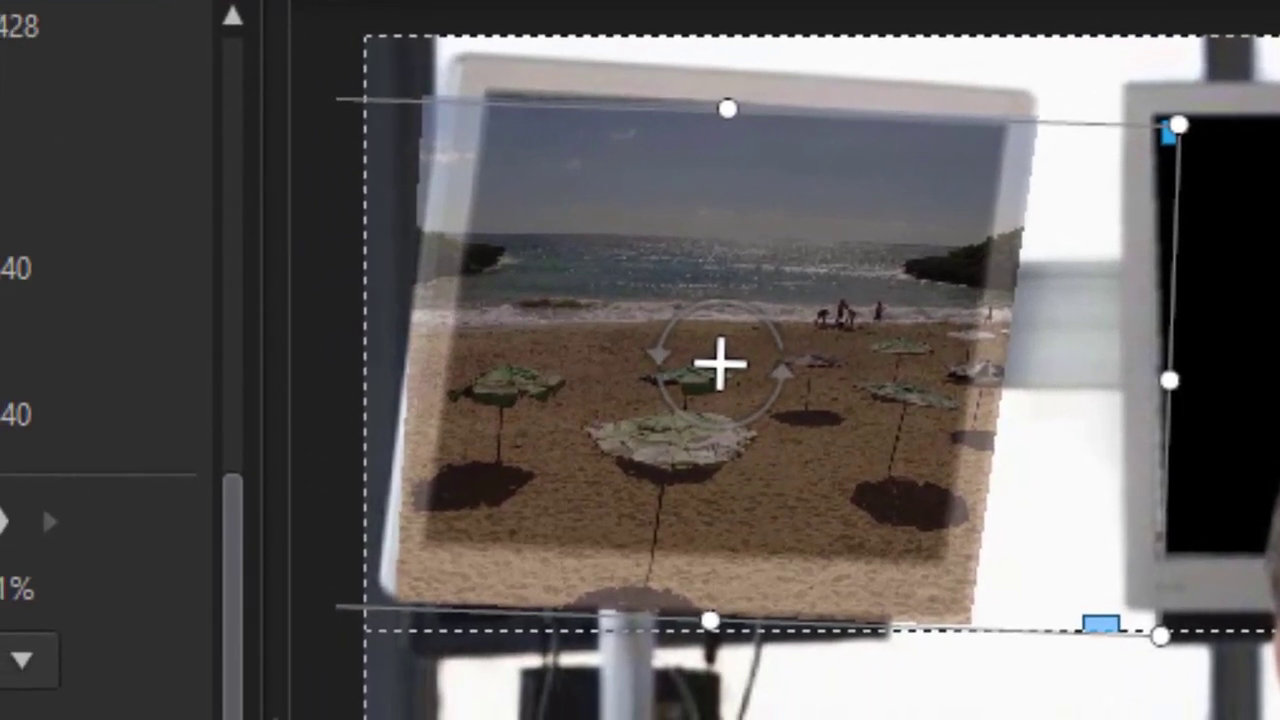
scroll(807, 376, left, 2)
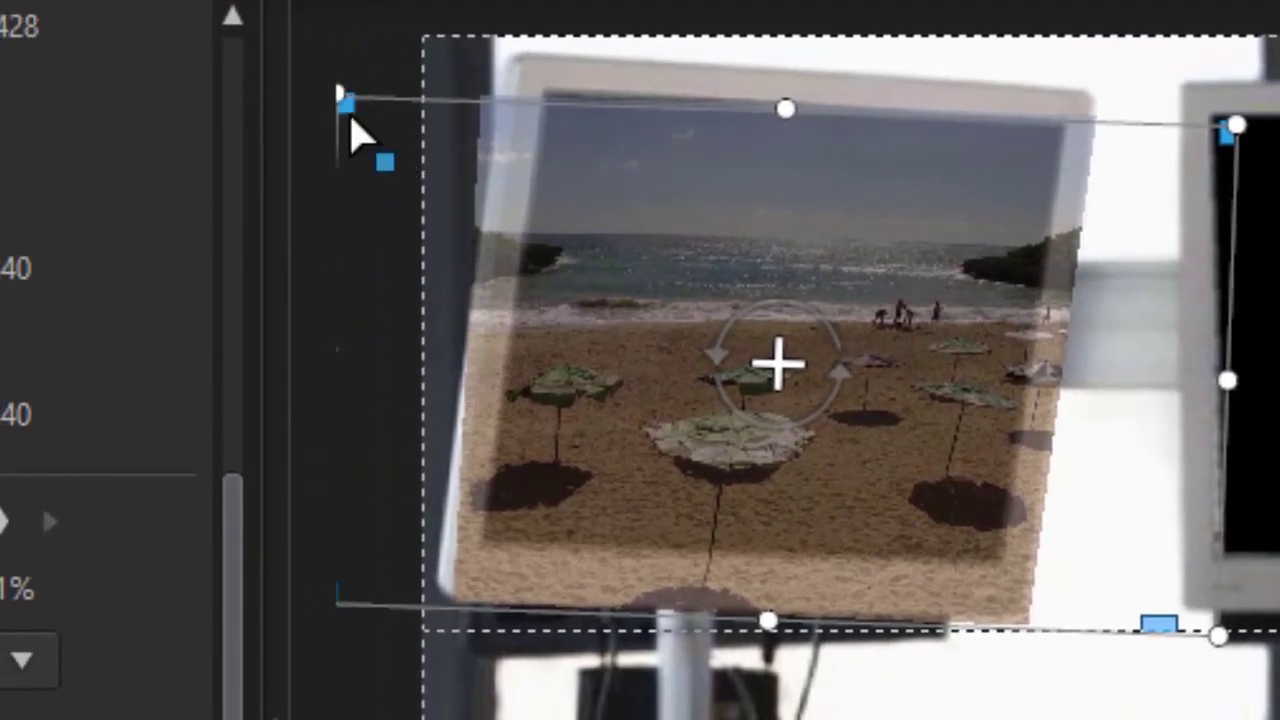
drag(350, 117, 400, 114)
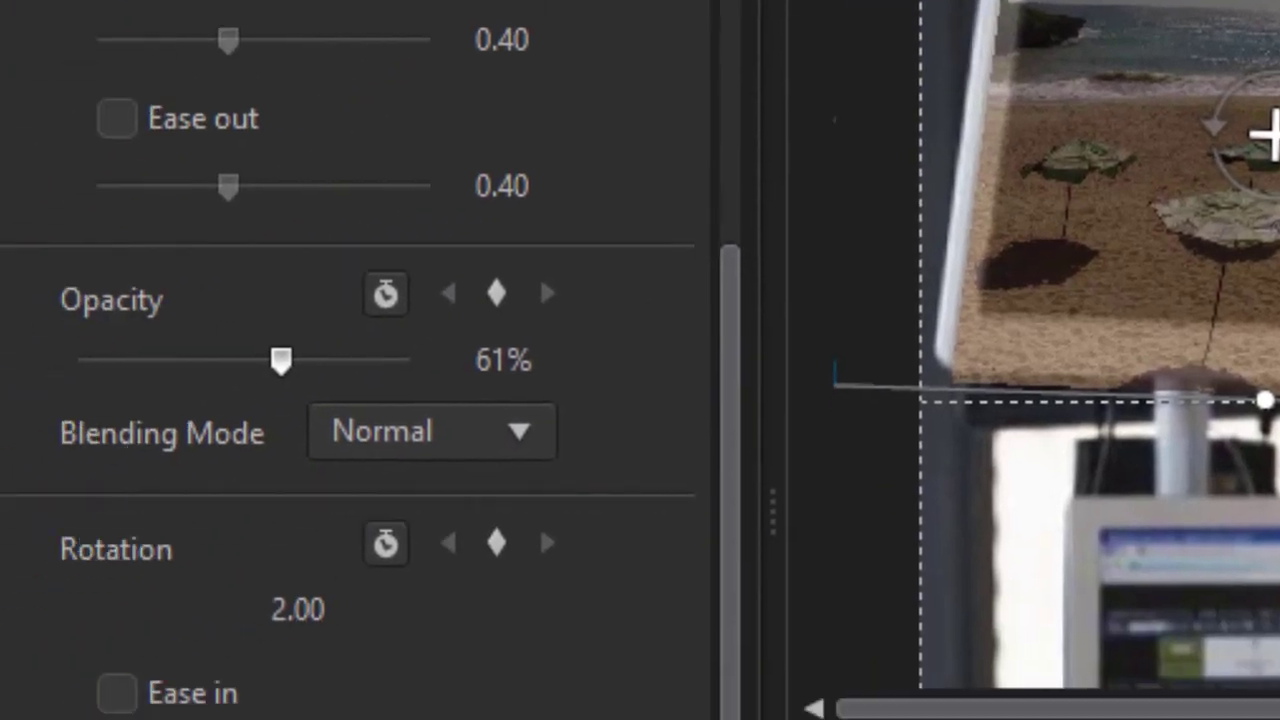
Restore the shore clip's opacity to 100% and accept the PiP Designer changes
scroll(440, 360, down, 3)
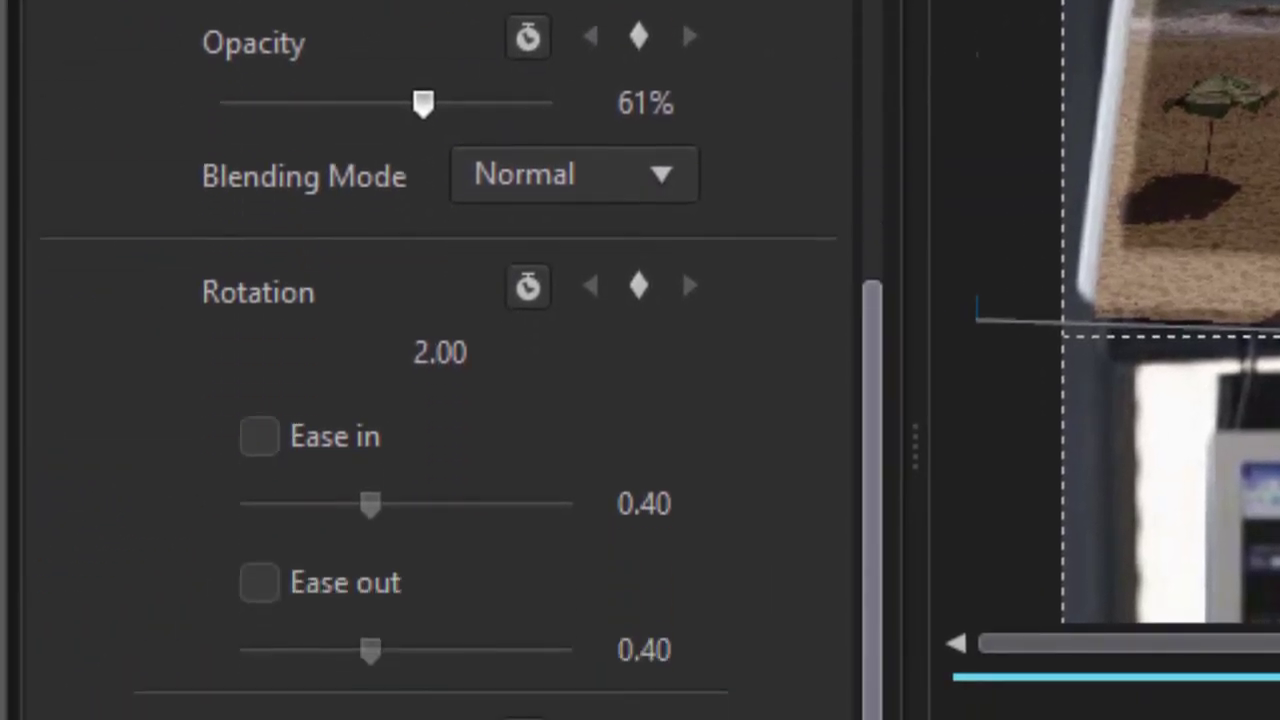
scroll(843, 566, up, 10)
scroll(843, 509, down, 4)
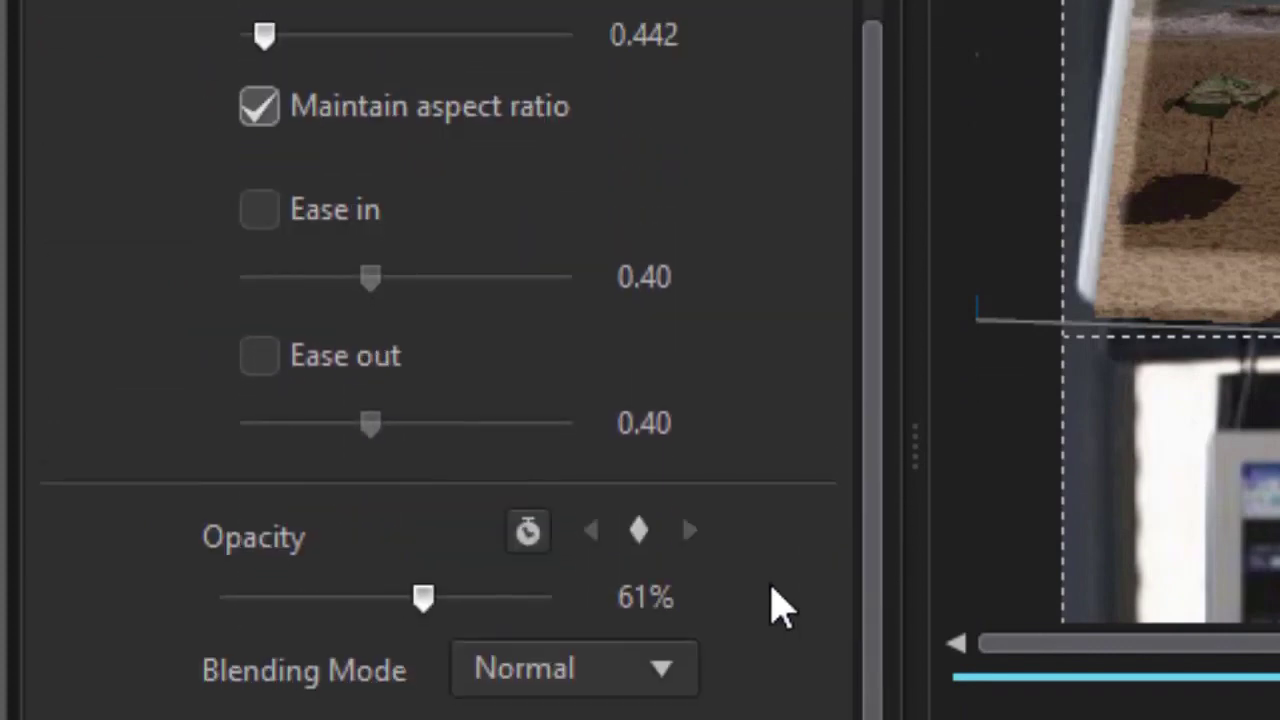
drag(423, 597, 699, 638)
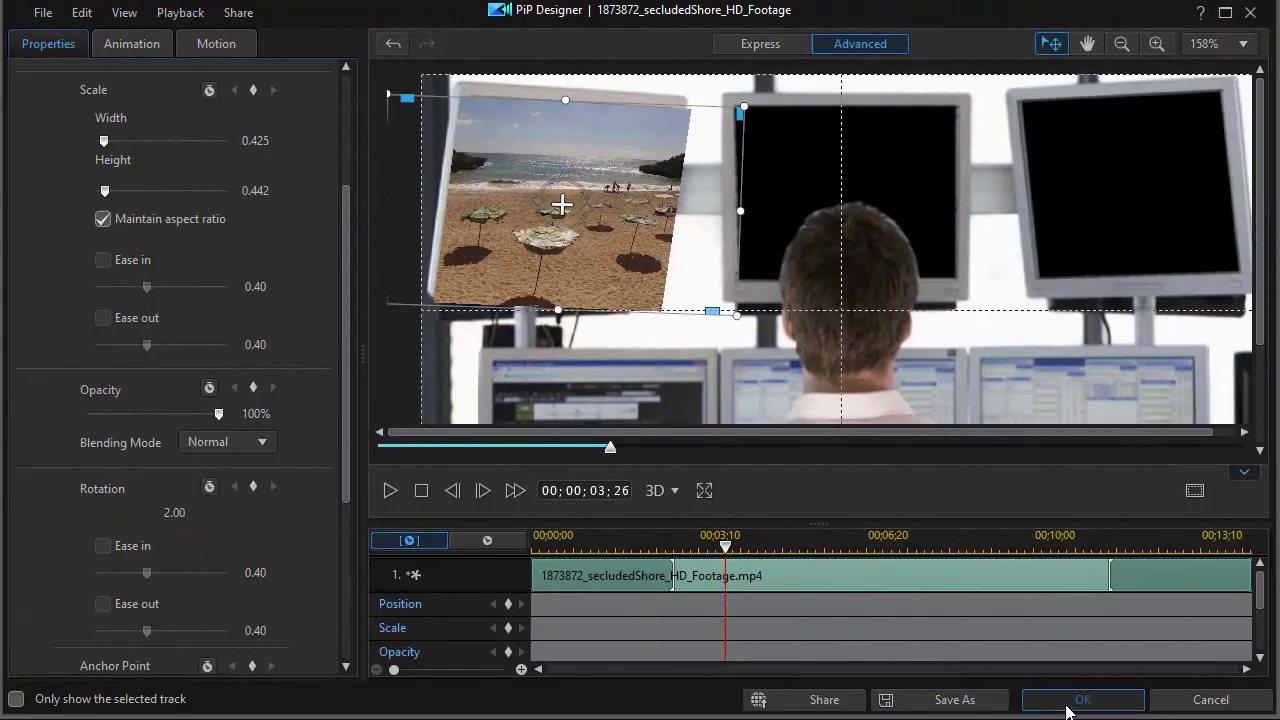
click(1066, 706)
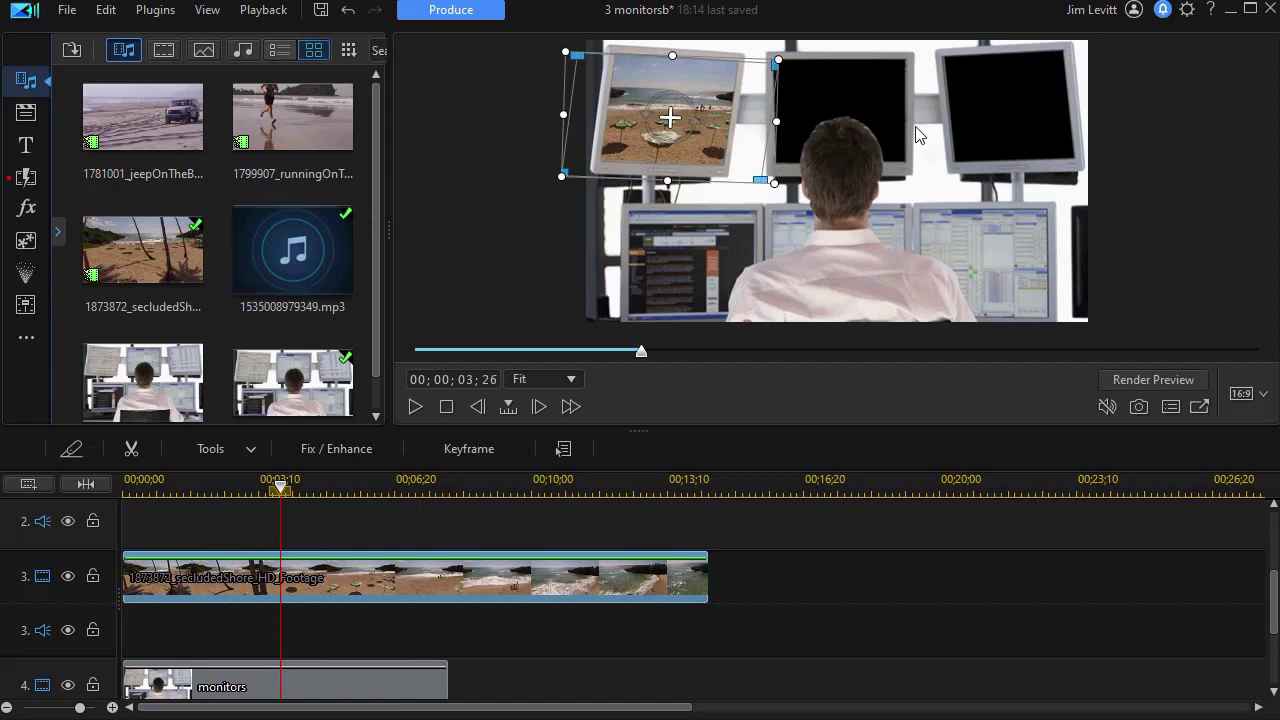
Place runningOnTheBeach on track 2 and apply a rectangle mask narrowed from both sides
drag(338, 126, 158, 542)
click(216, 456)
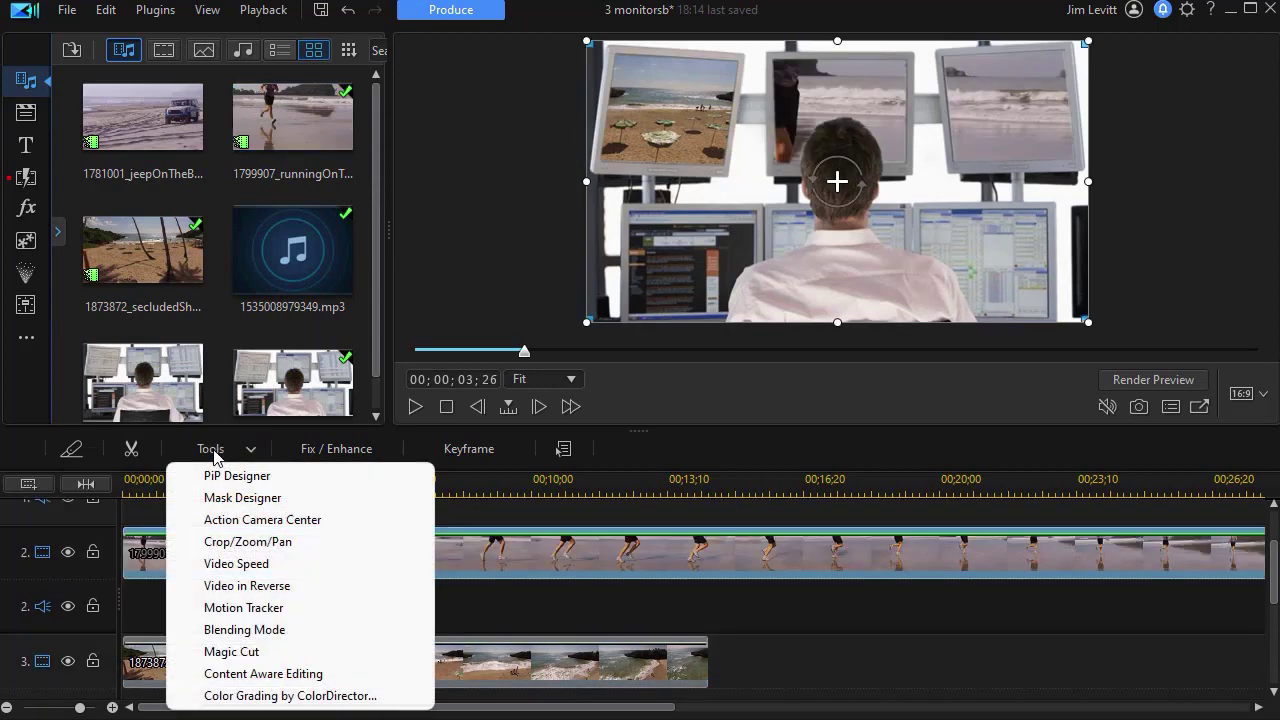
click(249, 502)
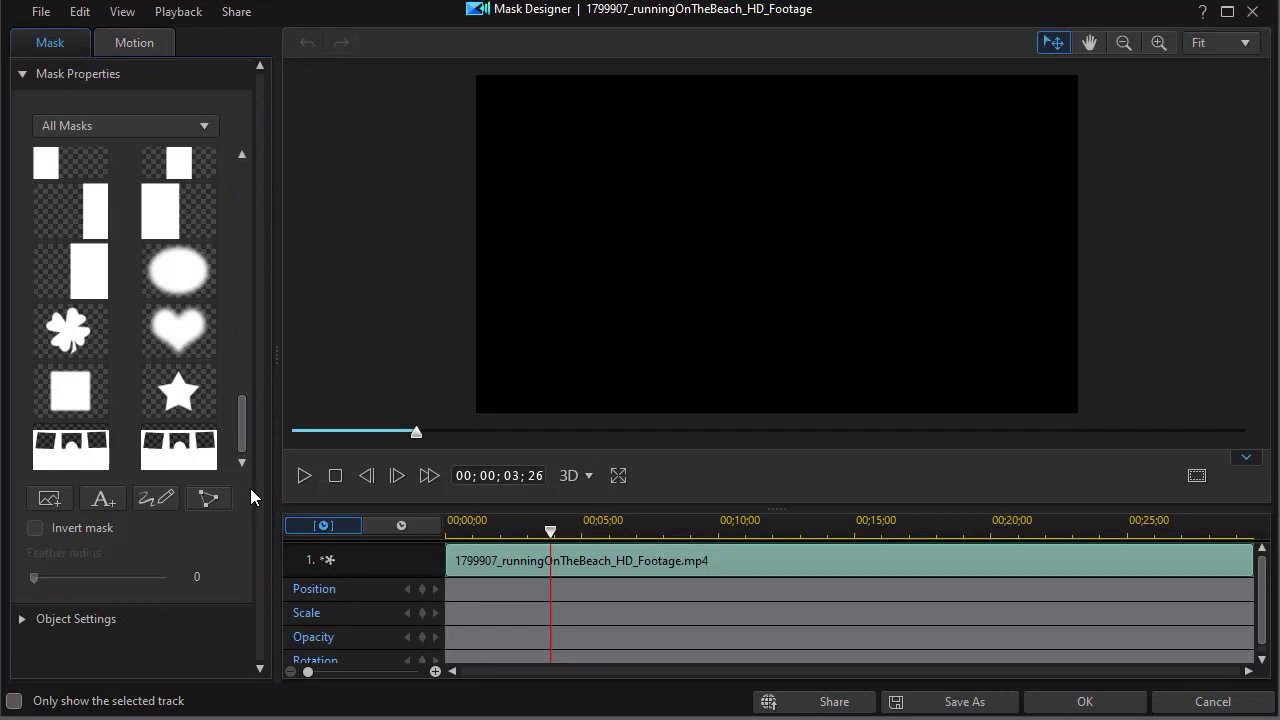
drag(246, 422, 253, 156)
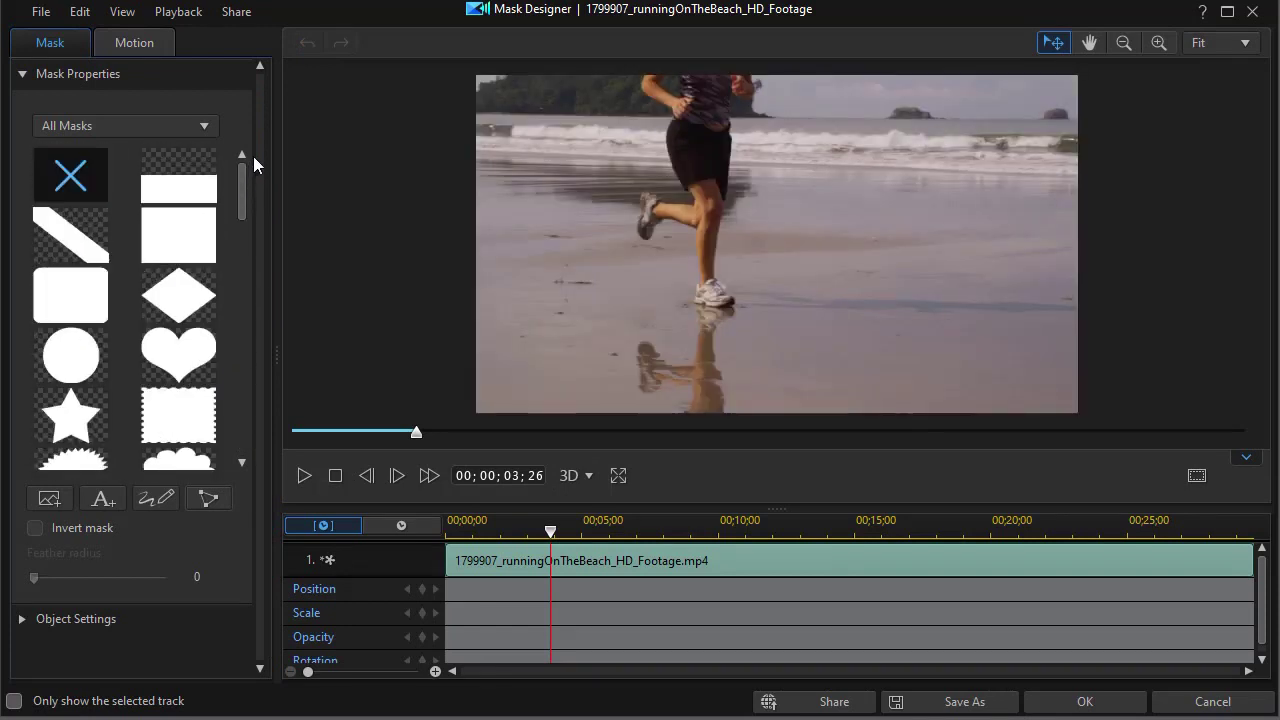
click(193, 233)
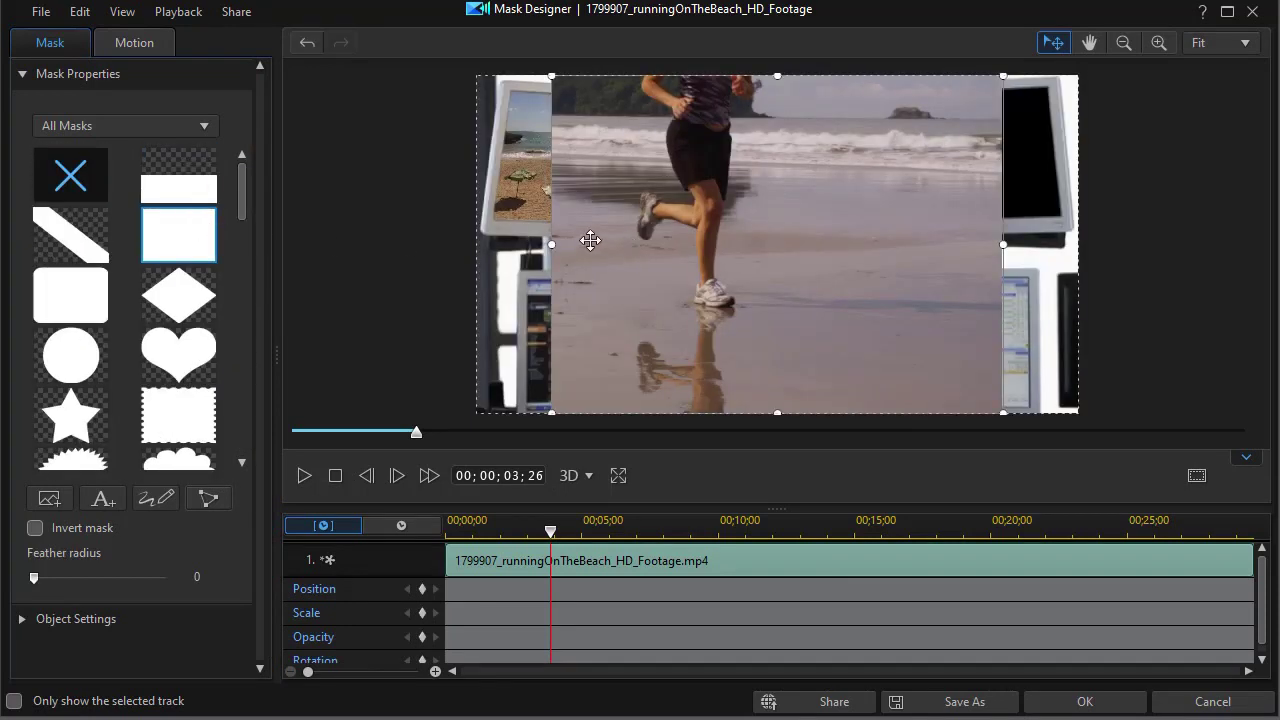
drag(552, 245, 582, 247)
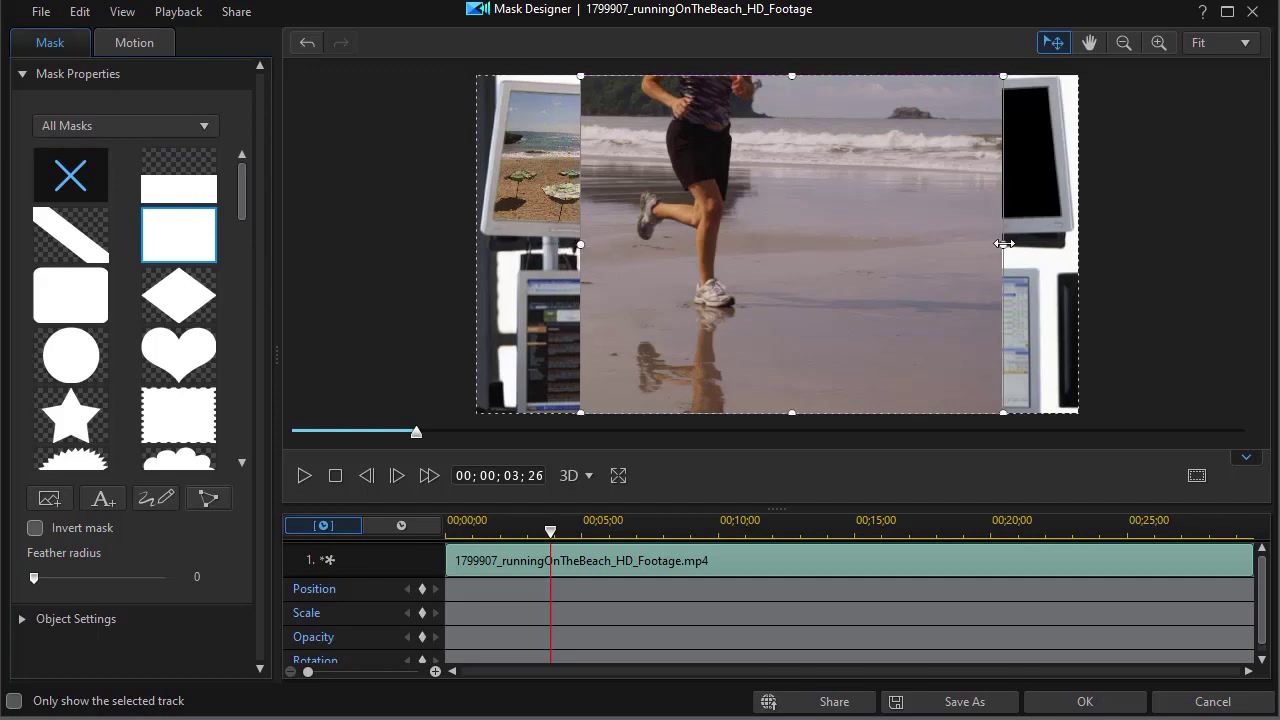
drag(1003, 244, 988, 243)
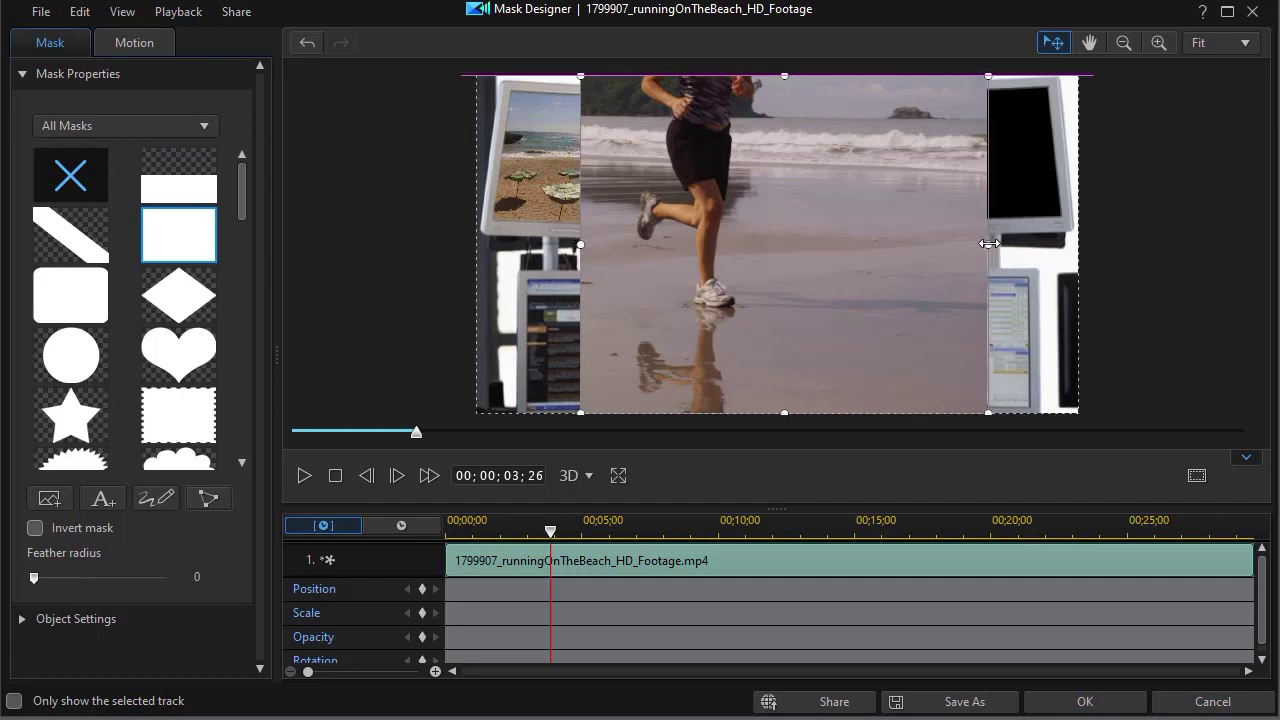
click(1080, 695)
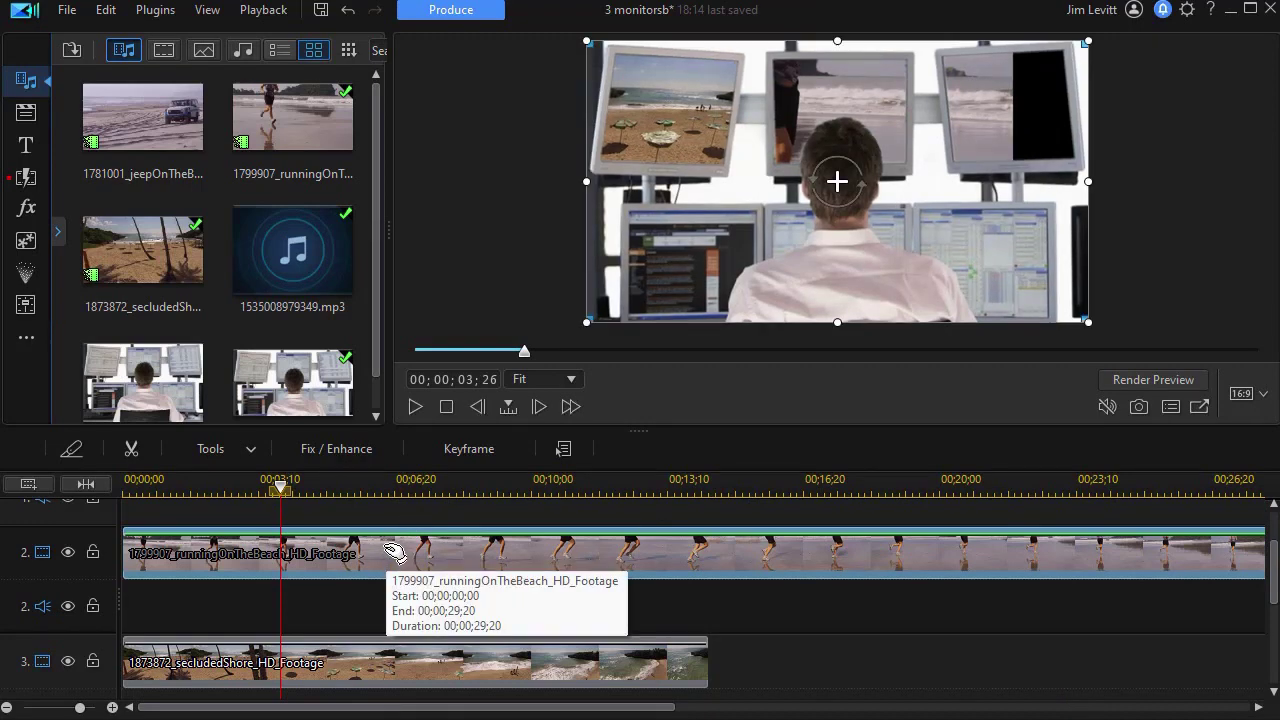
Lower the runner clip's opacity, scale it to 0.463 and move it over the top-right monitor
double_click(391, 553)
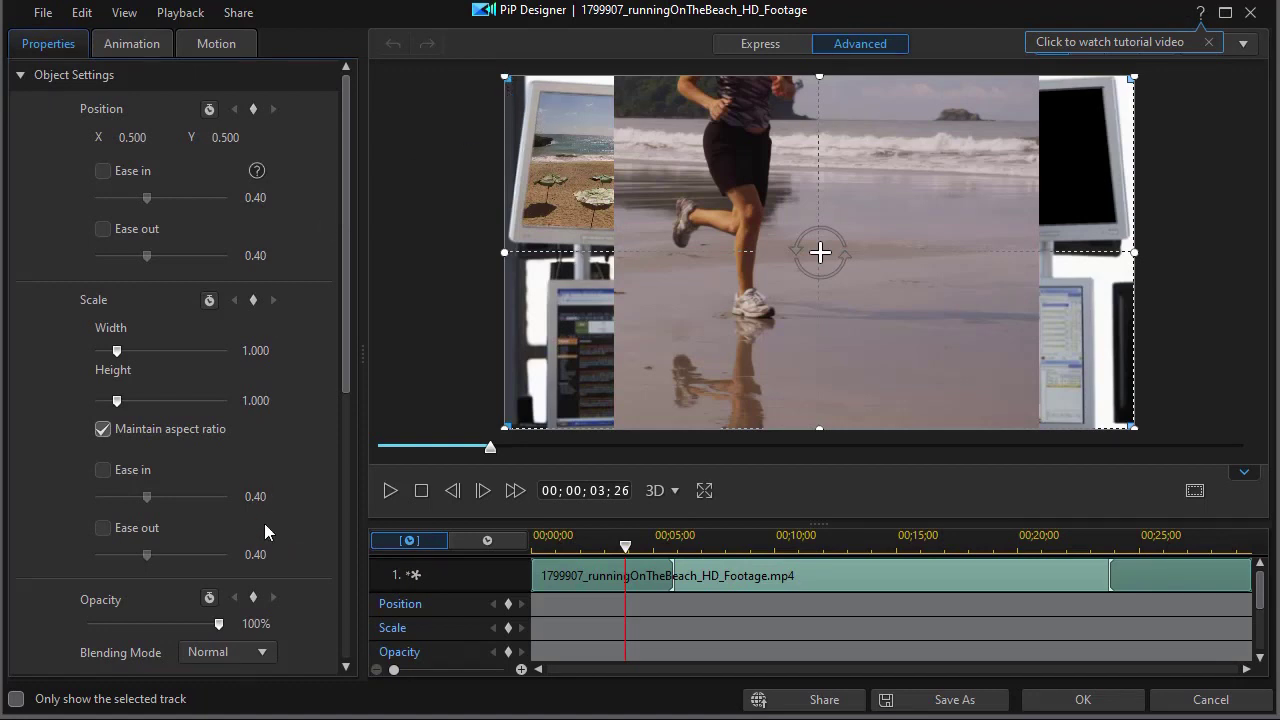
drag(219, 623, 174, 624)
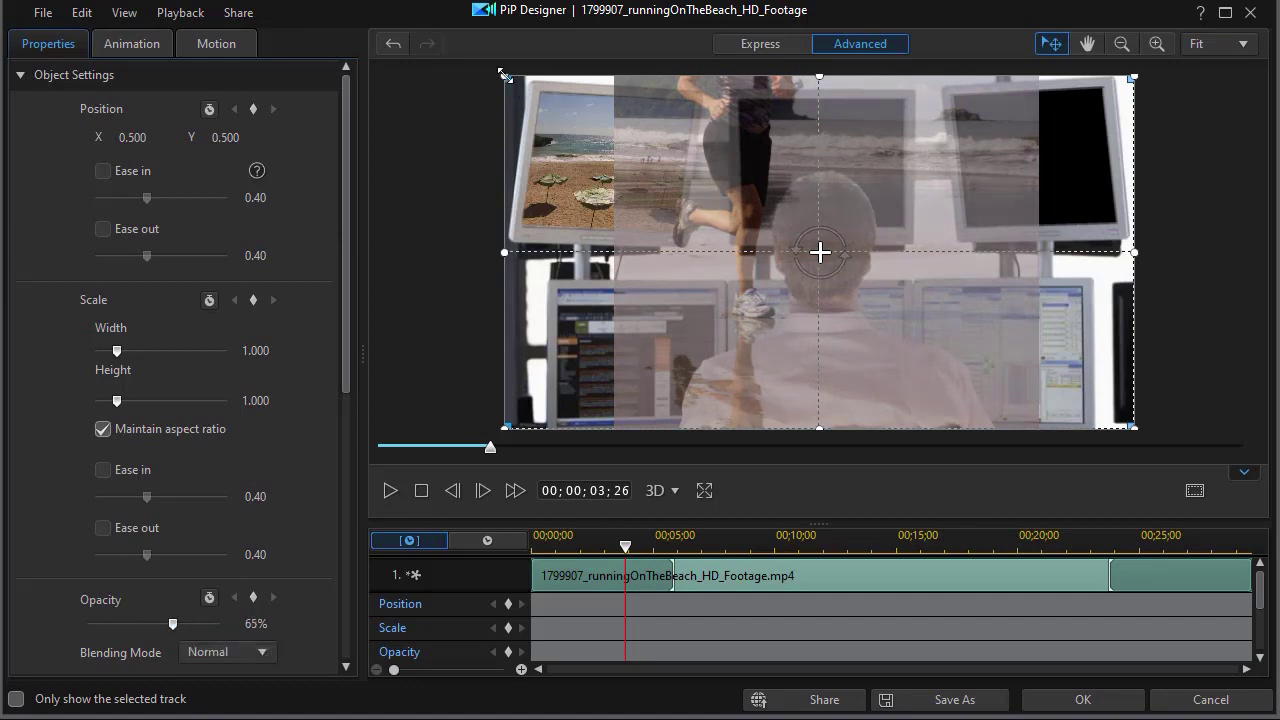
drag(505, 77, 551, 112)
drag(1093, 406, 965, 333)
drag(854, 259, 1052, 161)
Set the runner clip's rotation to -3 and nudge it slightly right
drag(343, 348, 335, 412)
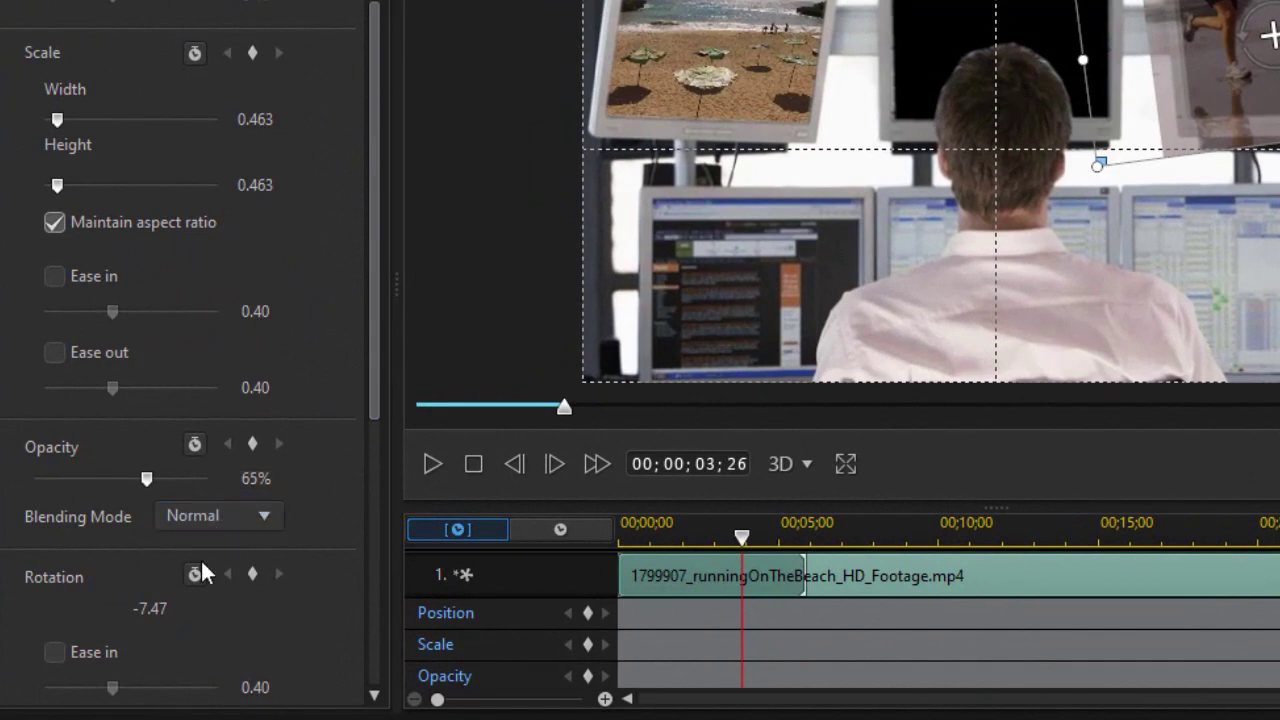
drag(140, 608, 166, 609)
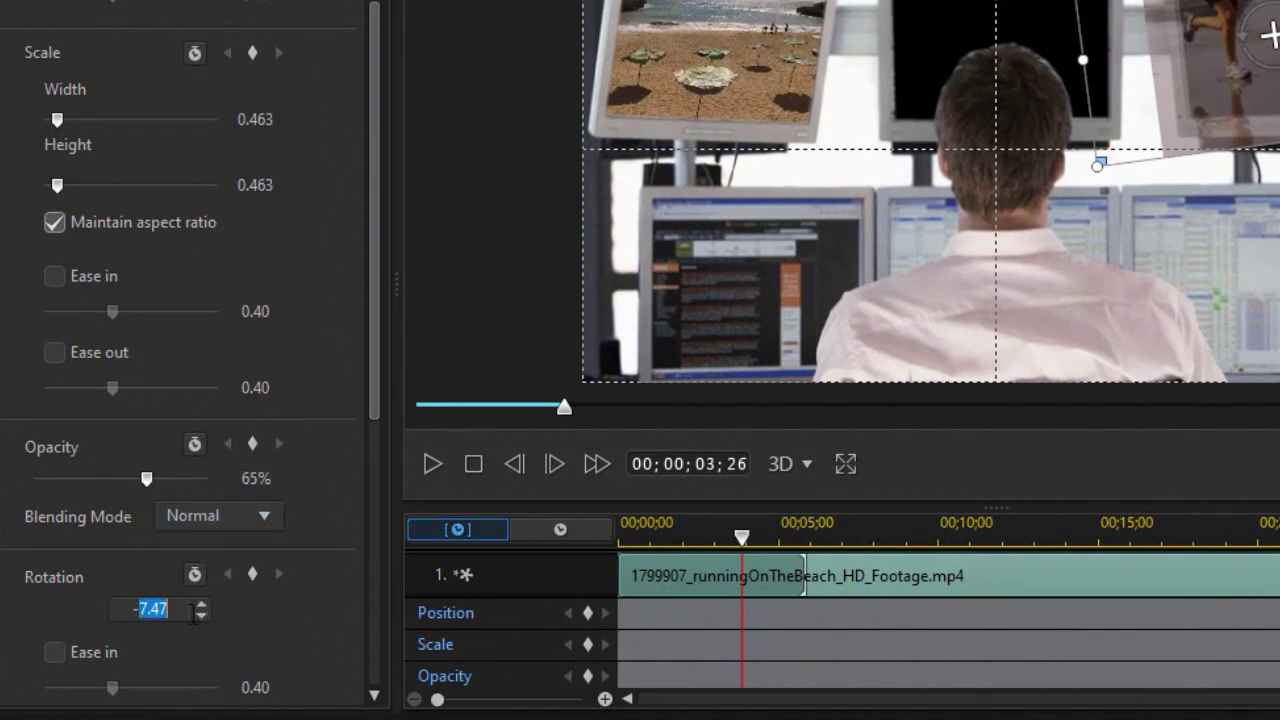
text(3)
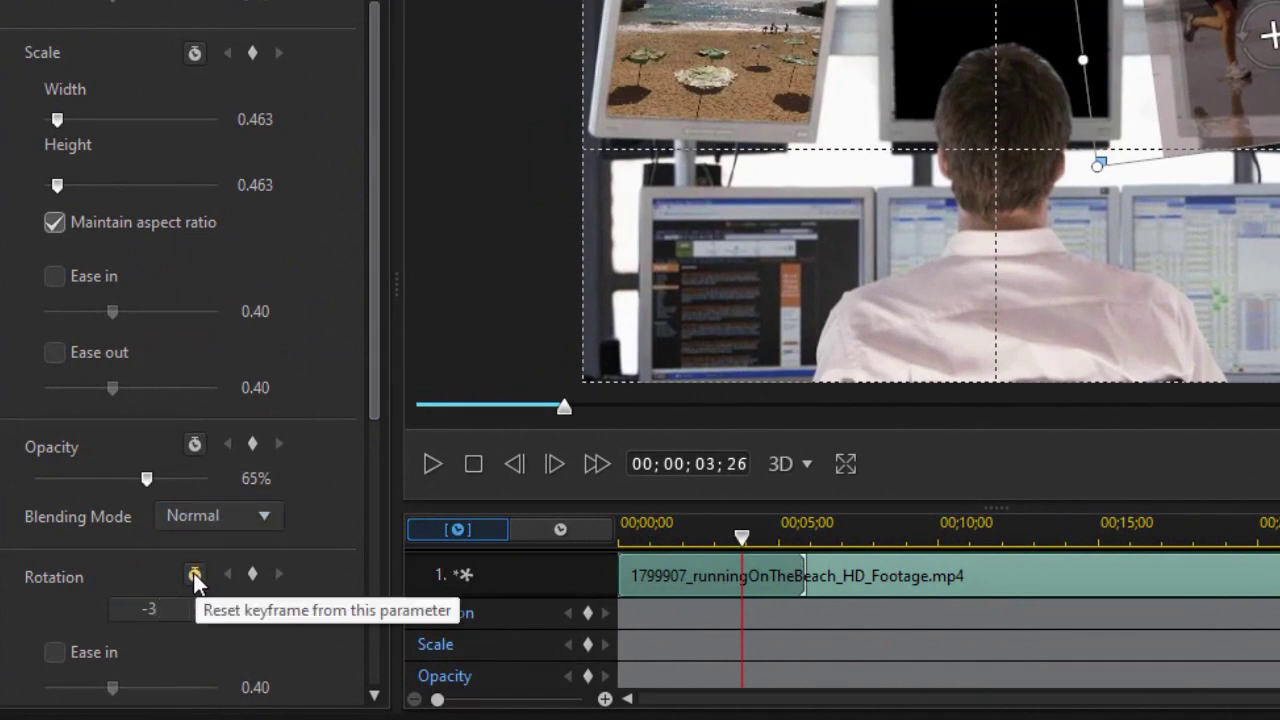
key(Return)
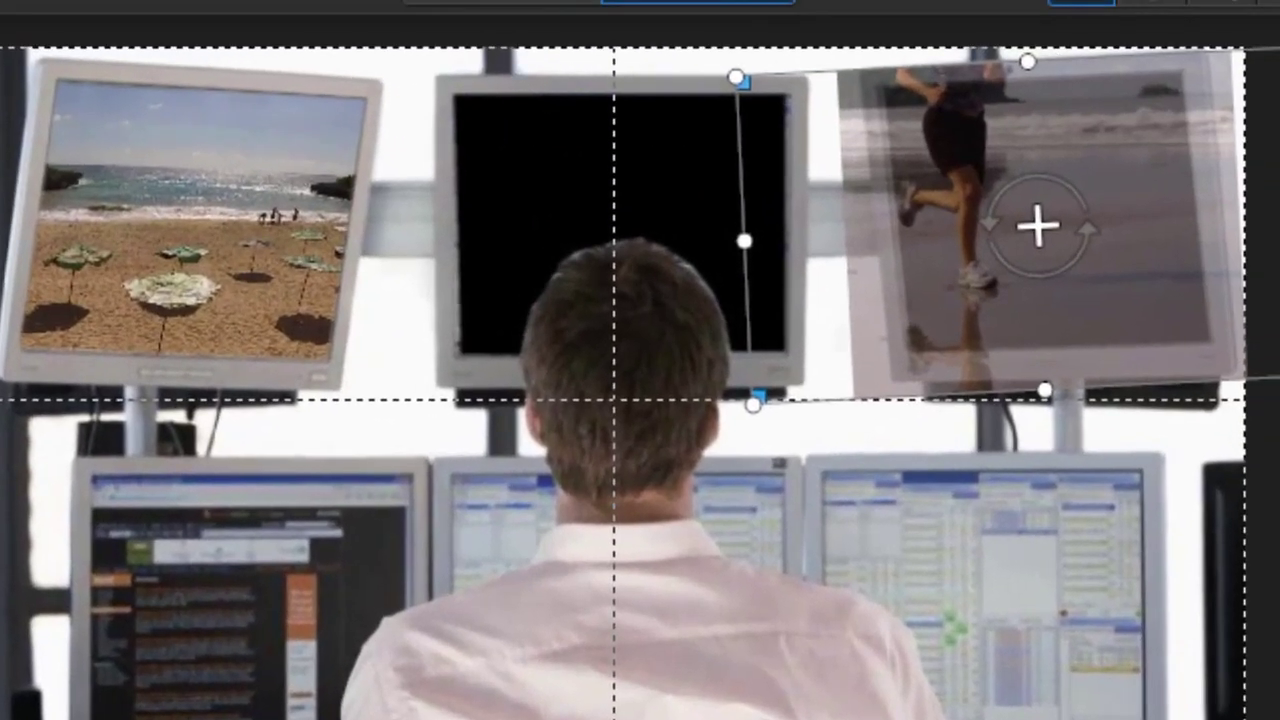
drag(1043, 222, 1057, 222)
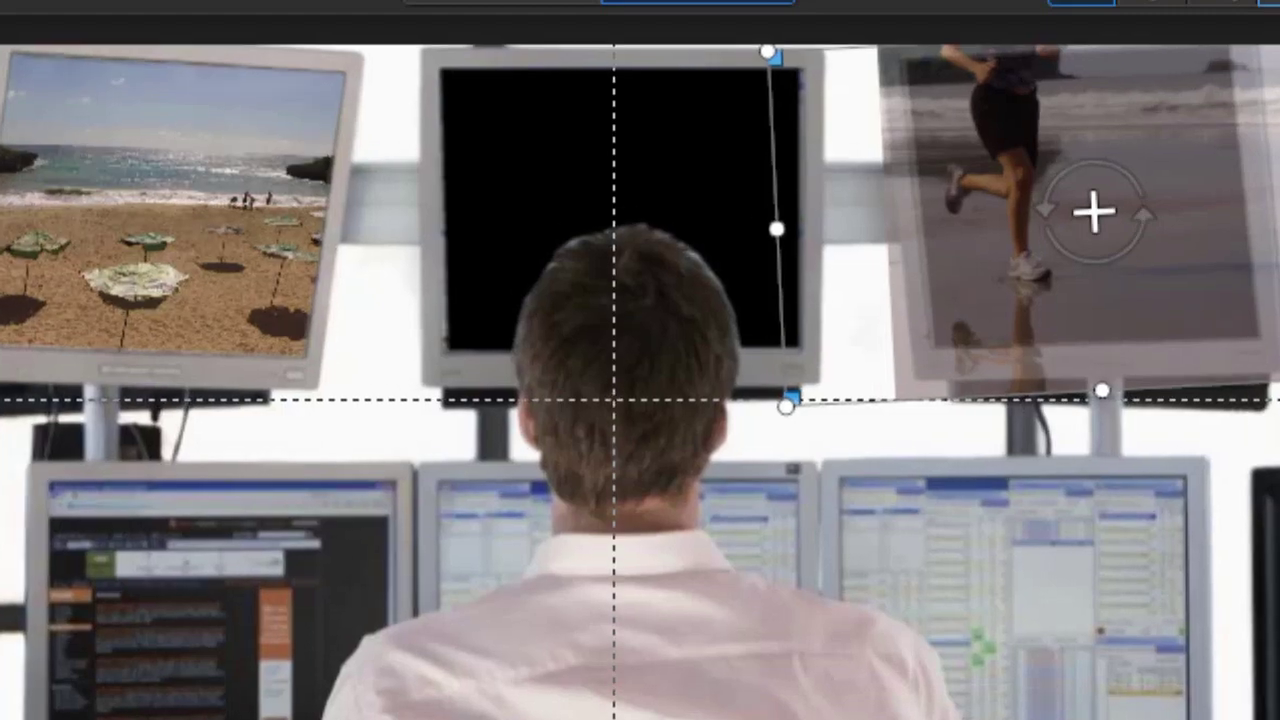
Zoom the preview to 158% and pin the runner clip's bottom-left and top-right corners onto the monitor
click(1175, 28)
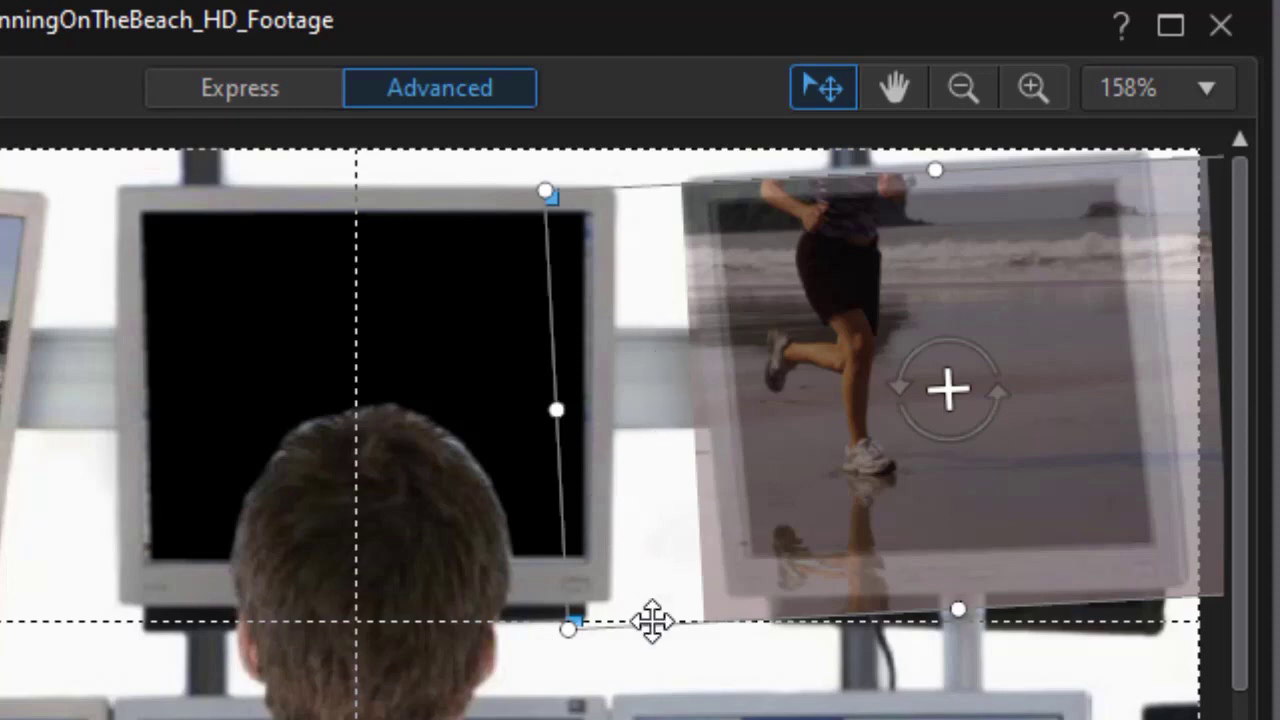
drag(578, 623, 598, 614)
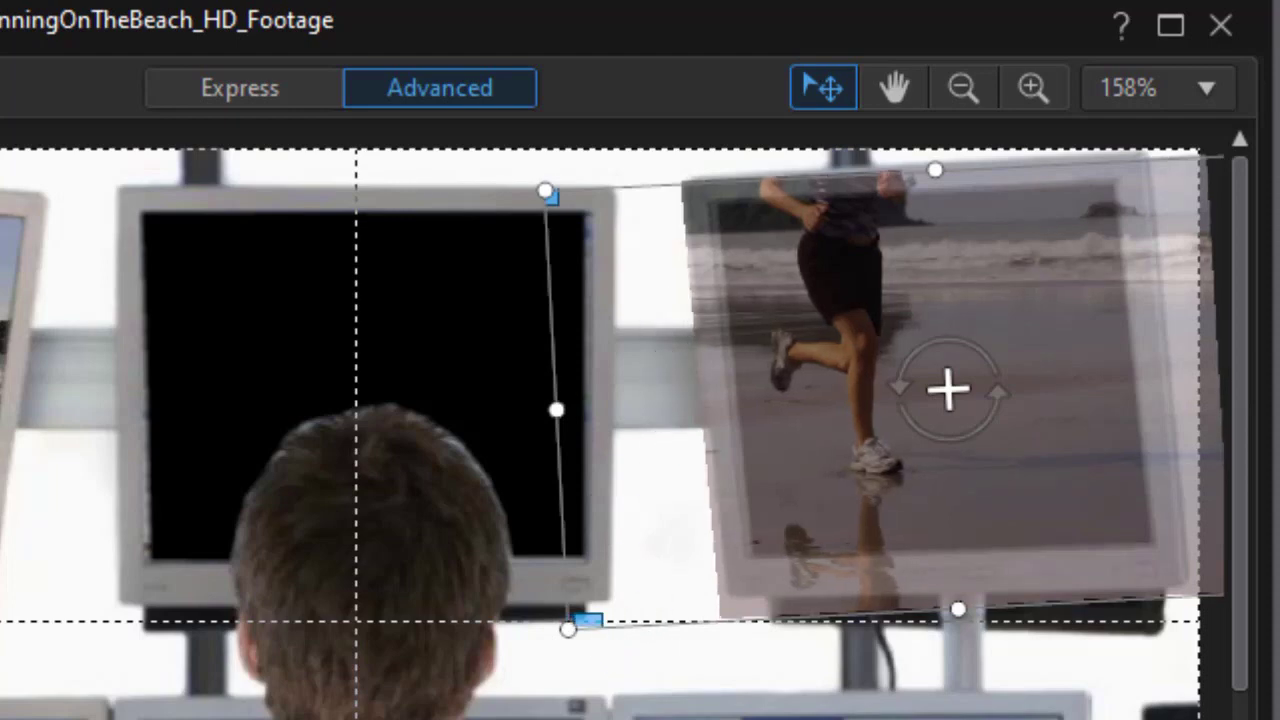
scroll(613, 433, right, 2)
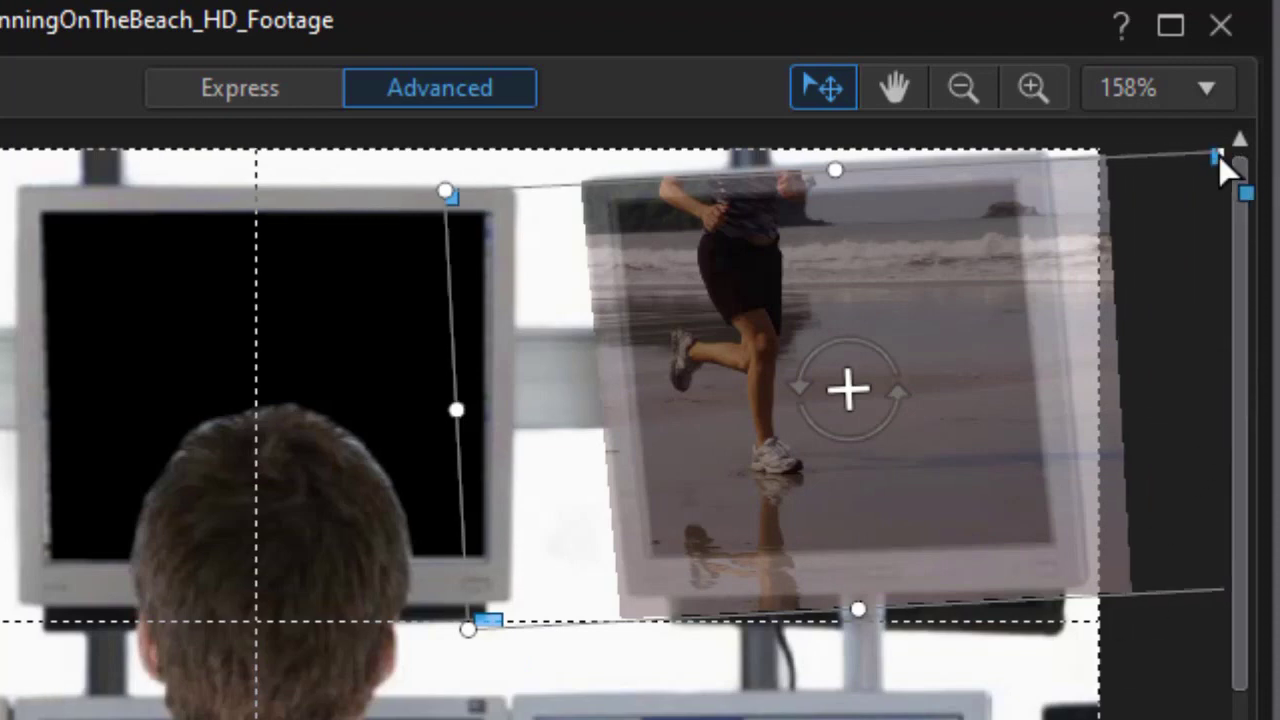
drag(1218, 160, 1193, 162)
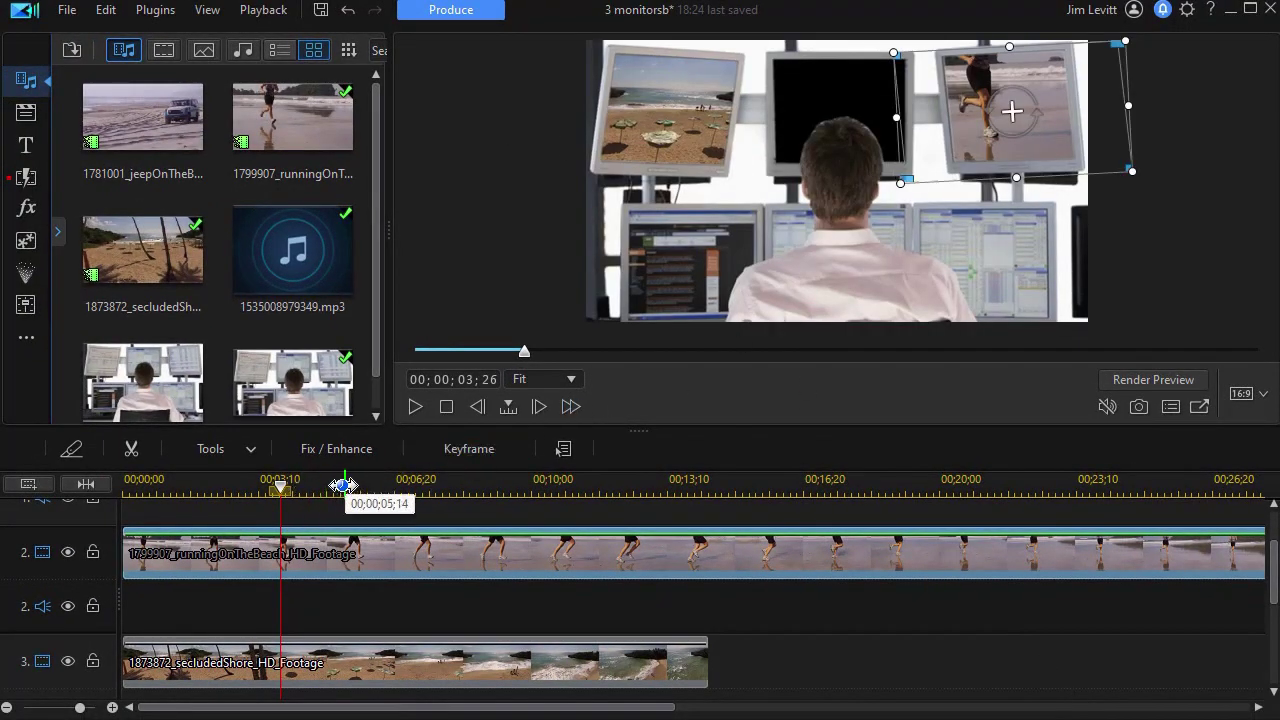
Rewind to 00;00;00;00 and play the composite preview
click(447, 407)
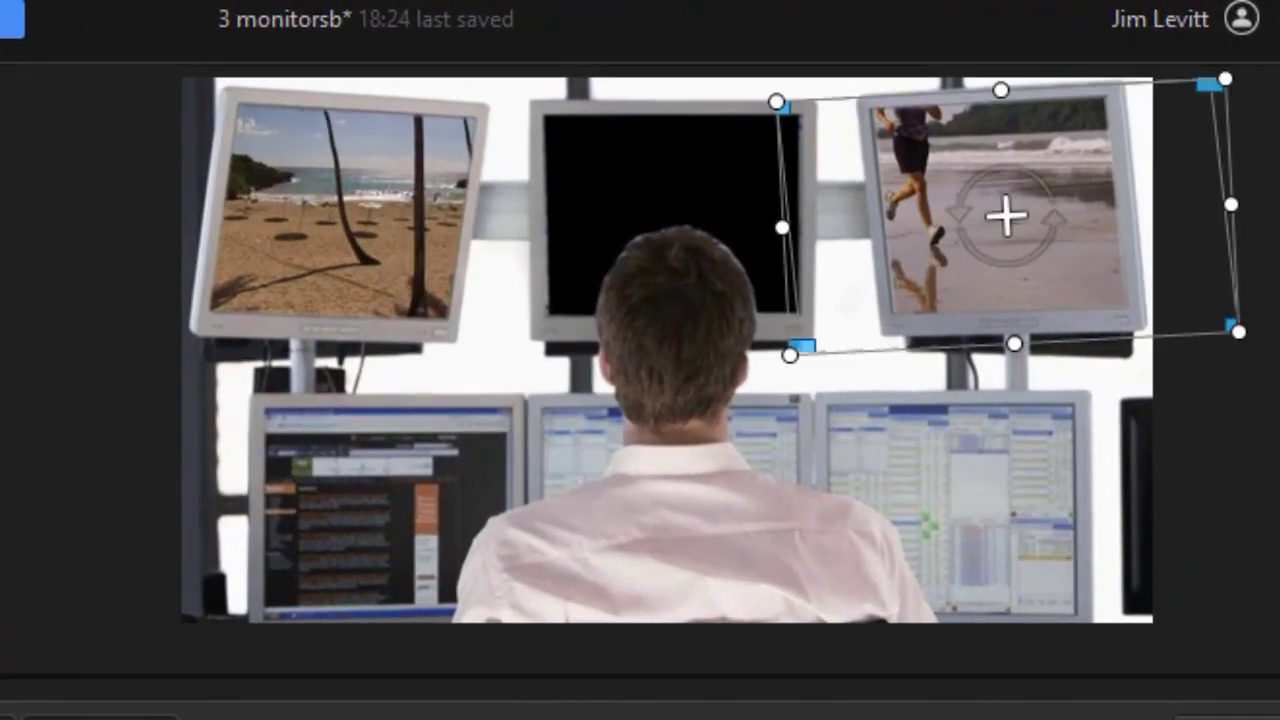
key(space)
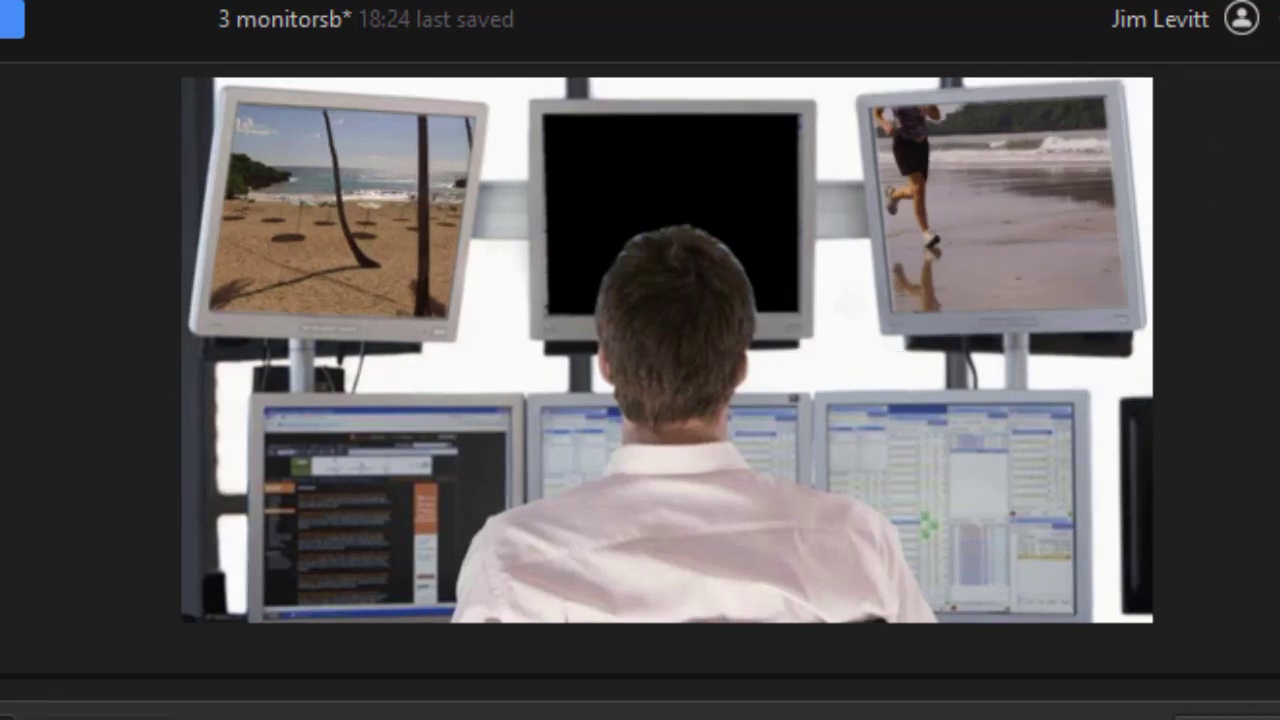